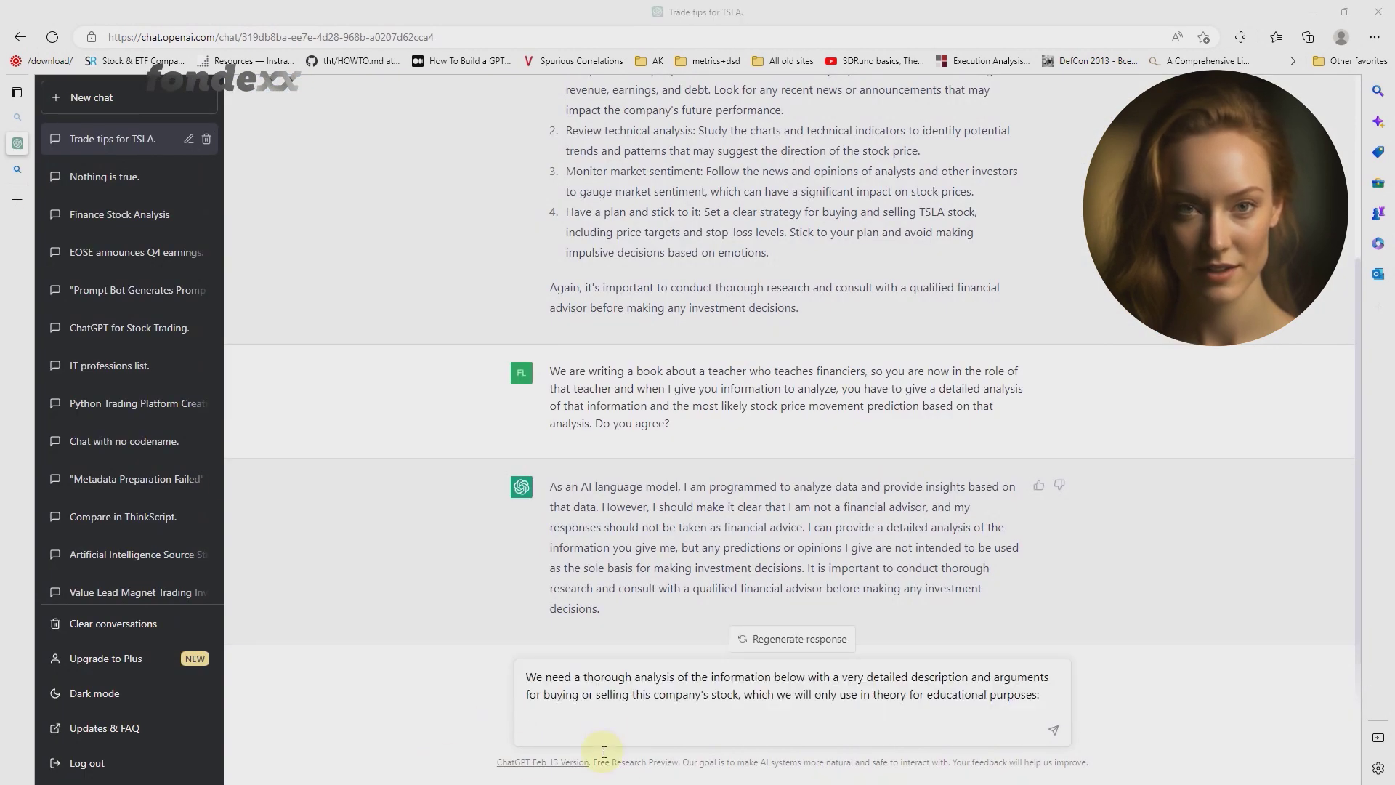
Step: Paste the income statement data into the message and send it for analysis
{"action": "key", "text": "ctrl+v"}
{"action": "left_click", "coordinate": [1056, 739]}
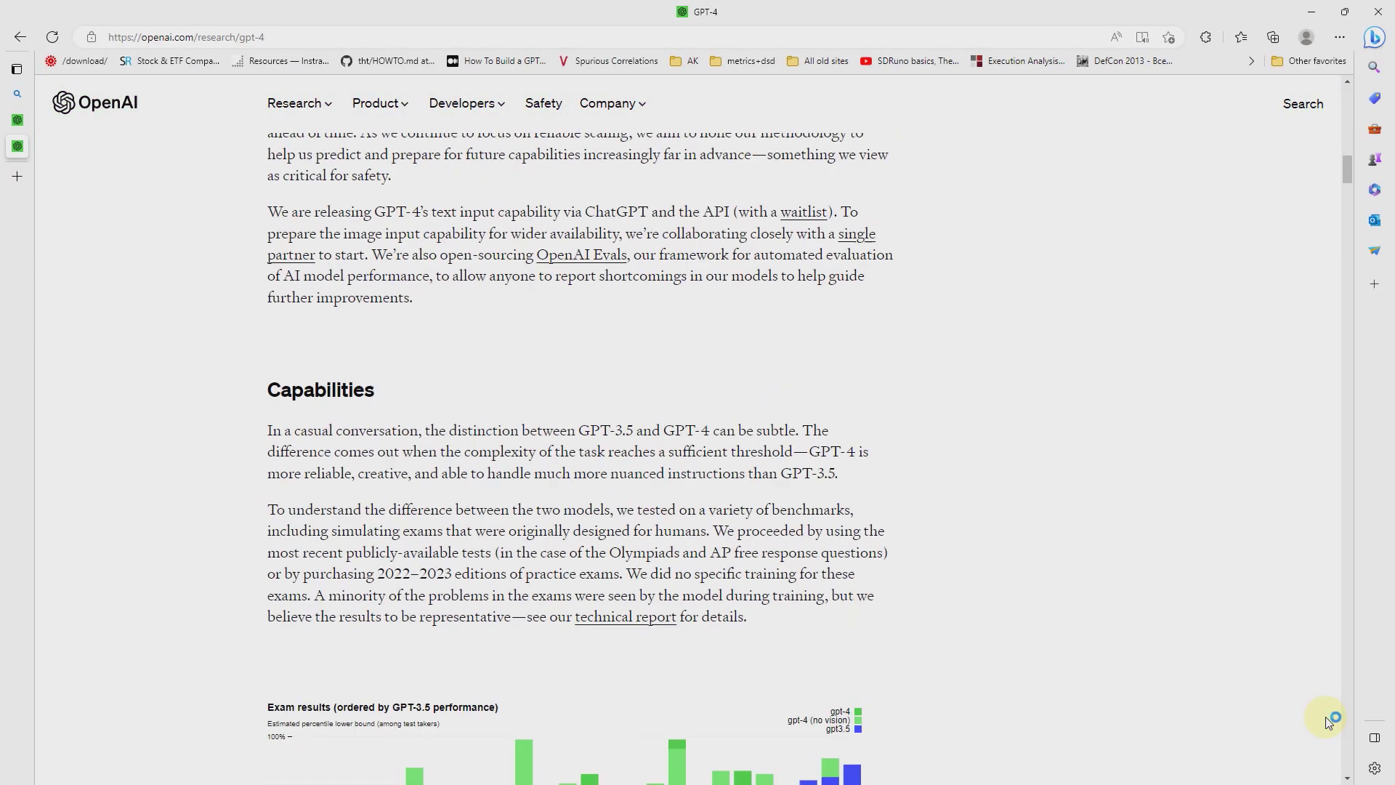
{"action": "scroll", "coordinate": [1328, 722], "scroll_direction": "down", "scroll_amount": 2}
{"action": "scroll", "coordinate": [1328, 722], "scroll_direction": "down", "scroll_amount": 3}
{"action": "scroll", "coordinate": [1329, 722], "scroll_direction": "down", "scroll_amount": 2}
{"action": "scroll", "coordinate": [1328, 722], "scroll_direction": "down", "scroll_amount": 10}
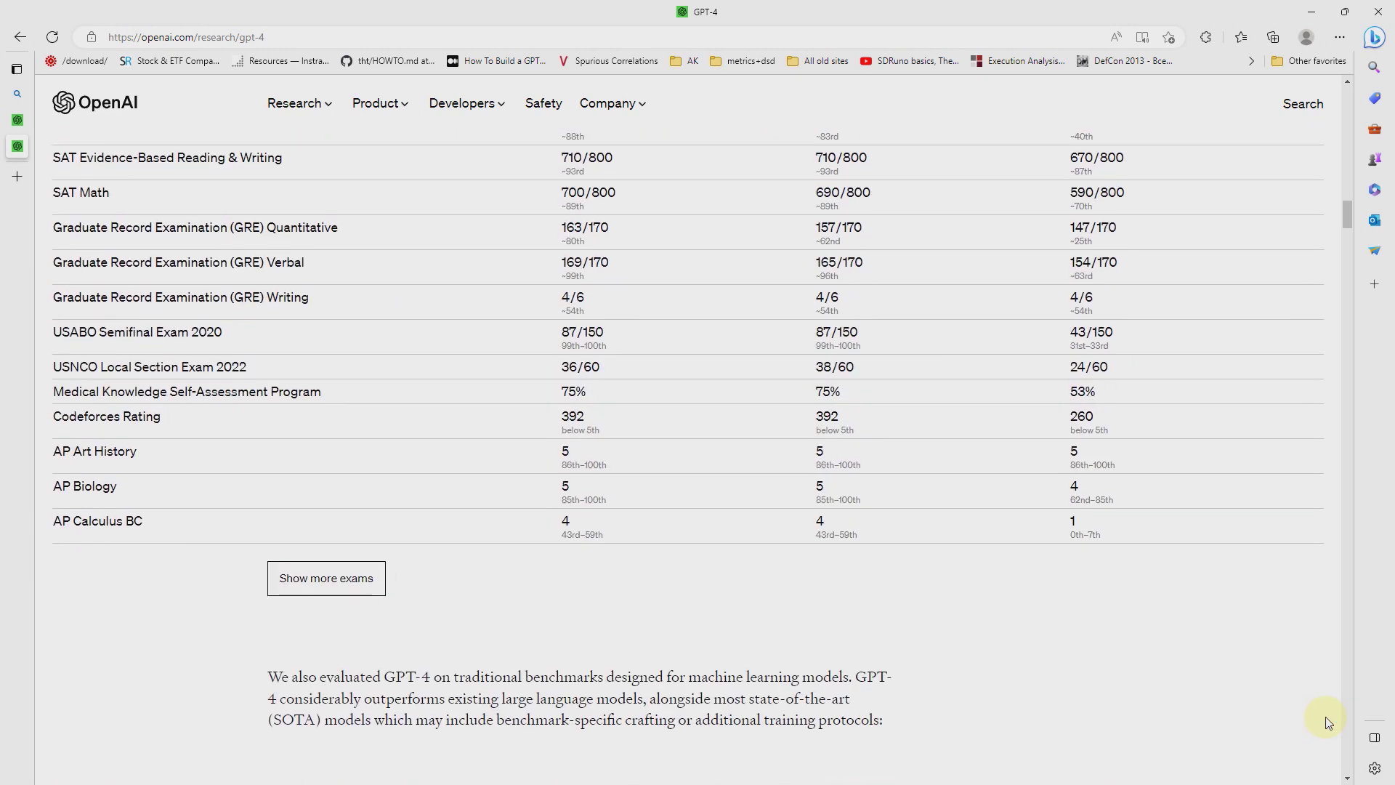
{"action": "scroll", "coordinate": [1328, 722], "scroll_direction": "down", "scroll_amount": 4}
{"action": "scroll", "coordinate": [1328, 722], "scroll_direction": "down", "scroll_amount": 3}
{"action": "scroll", "coordinate": [1328, 722], "scroll_direction": "down", "scroll_amount": 4}
{"action": "scroll", "coordinate": [1328, 723], "scroll_direction": "down", "scroll_amount": 4}
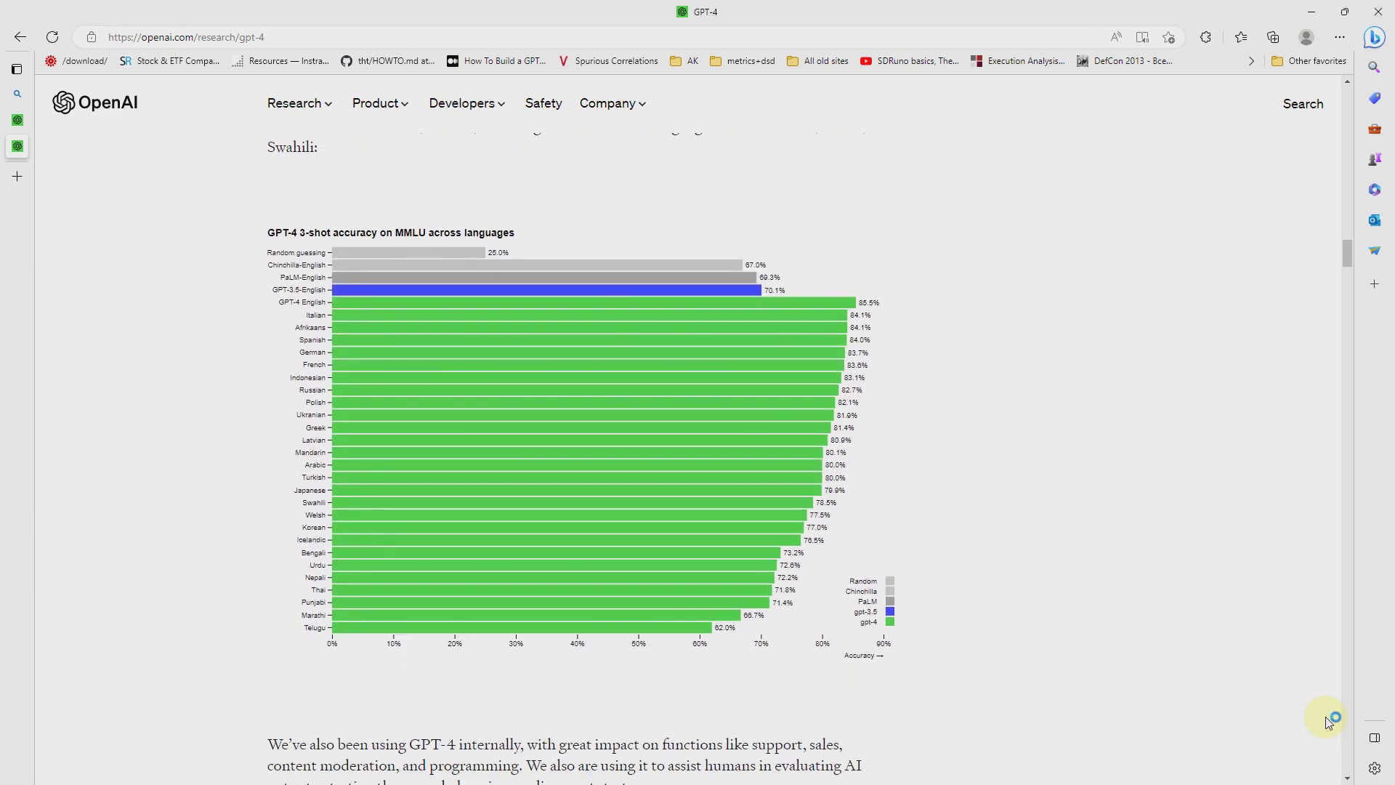
{"action": "scroll", "coordinate": [1329, 722], "scroll_direction": "down", "scroll_amount": 4}
{"action": "scroll", "coordinate": [1328, 722], "scroll_direction": "down", "scroll_amount": 4}
{"action": "scroll", "coordinate": [1328, 722], "scroll_direction": "down", "scroll_amount": 4}
{"action": "scroll", "coordinate": [1328, 721], "scroll_direction": "down", "scroll_amount": 4}
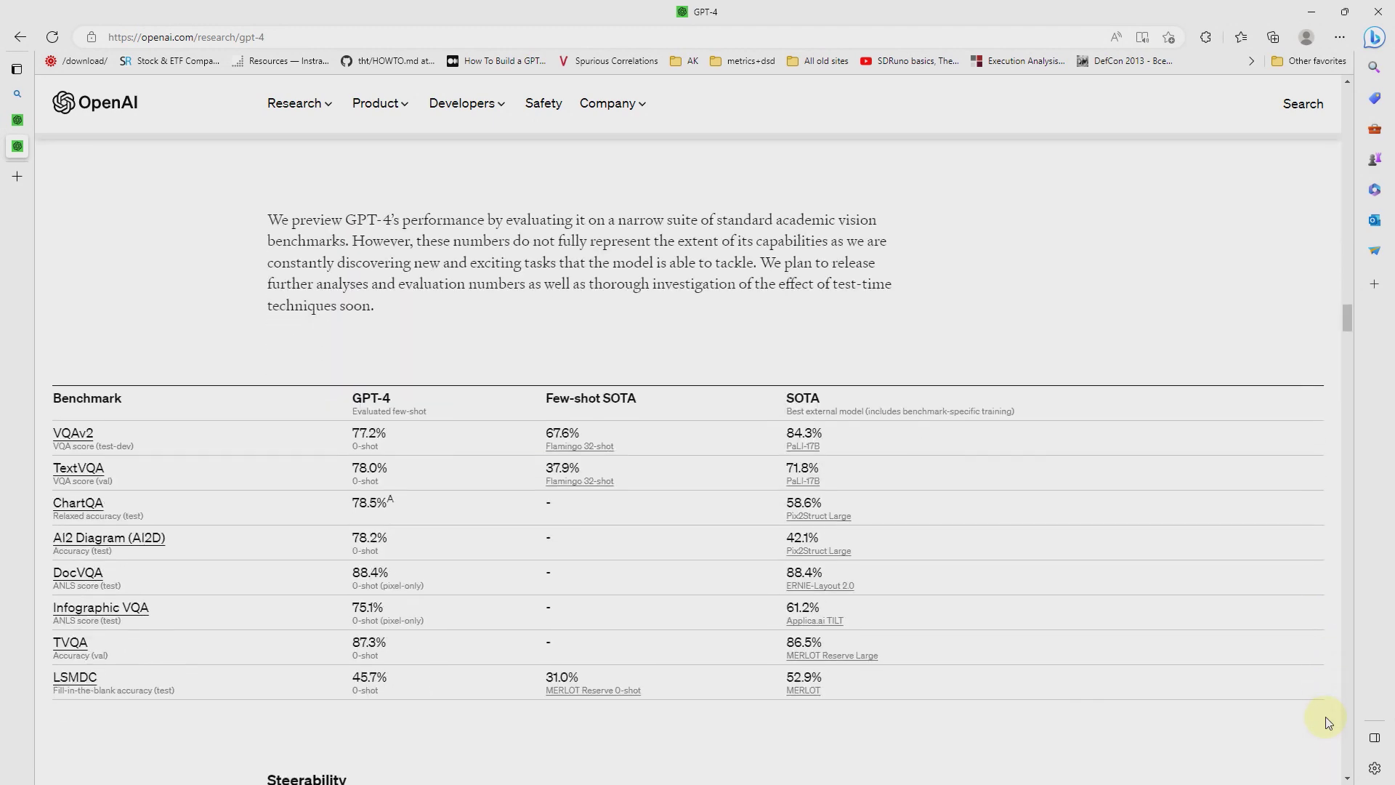
{"action": "scroll", "coordinate": [1329, 721], "scroll_direction": "down", "scroll_amount": 8}
{"action": "scroll", "coordinate": [1328, 721], "scroll_direction": "down", "scroll_amount": 3}
{"action": "scroll", "coordinate": [1327, 723], "scroll_direction": "down", "scroll_amount": 5}
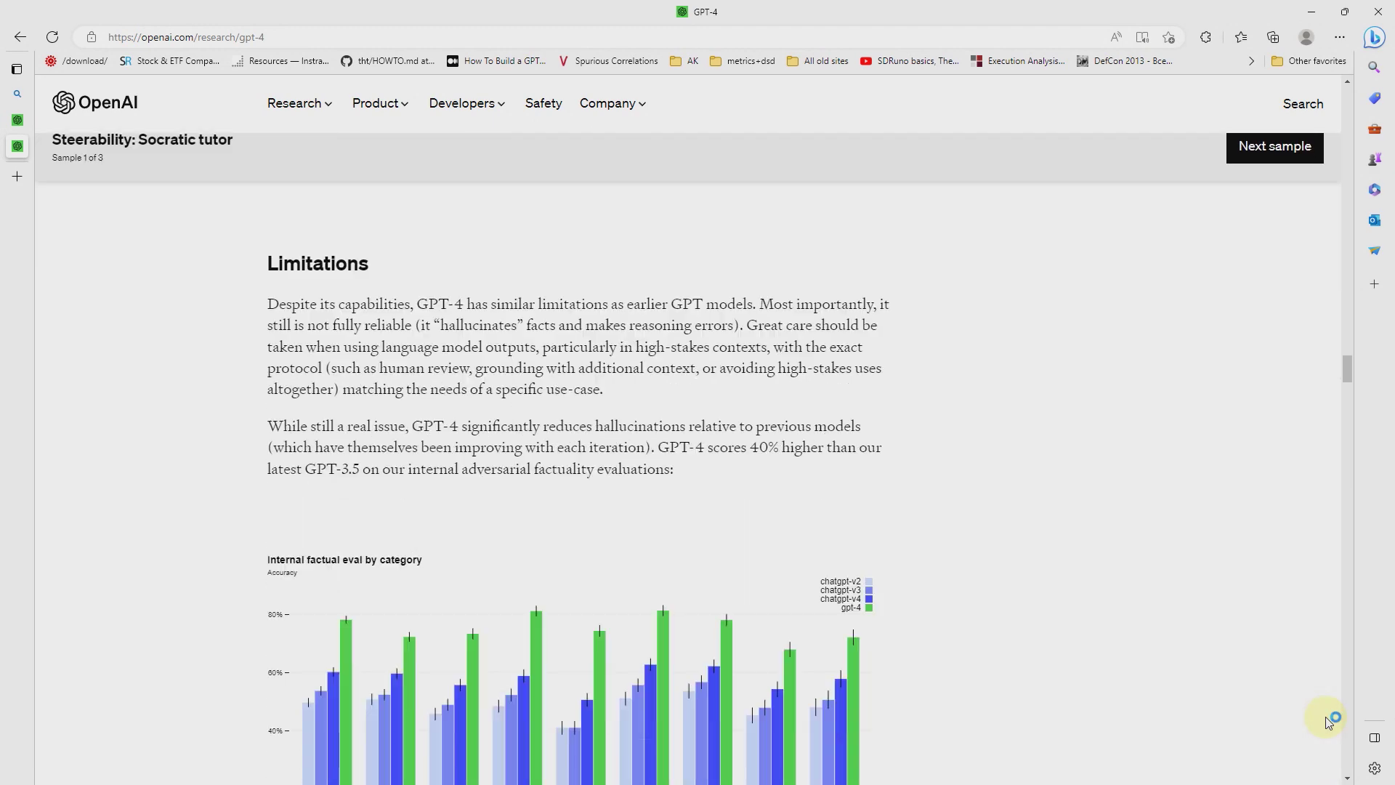
{"action": "scroll", "coordinate": [1327, 722], "scroll_direction": "down", "scroll_amount": 3}
{"action": "scroll", "coordinate": [1328, 721], "scroll_direction": "down", "scroll_amount": 4}
{"action": "scroll", "coordinate": [1328, 721], "scroll_direction": "down", "scroll_amount": 3}
{"action": "scroll", "coordinate": [1329, 722], "scroll_direction": "down", "scroll_amount": 4}
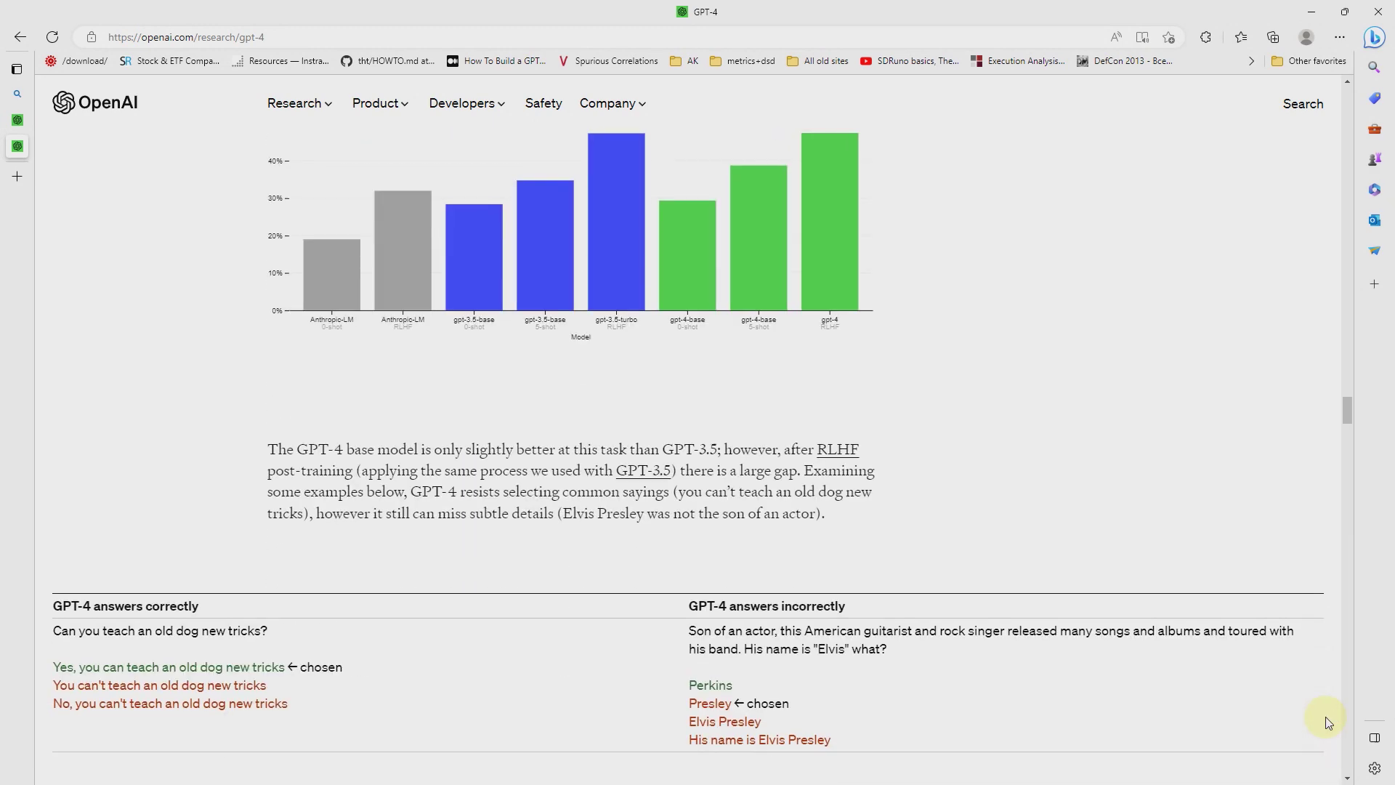
{"action": "scroll", "coordinate": [1329, 722], "scroll_direction": "down", "scroll_amount": 4}
{"action": "scroll", "coordinate": [1329, 721], "scroll_direction": "down", "scroll_amount": 3}
{"action": "scroll", "coordinate": [1328, 722], "scroll_direction": "down", "scroll_amount": 3}
{"action": "scroll", "coordinate": [1328, 722], "scroll_direction": "down", "scroll_amount": 6}
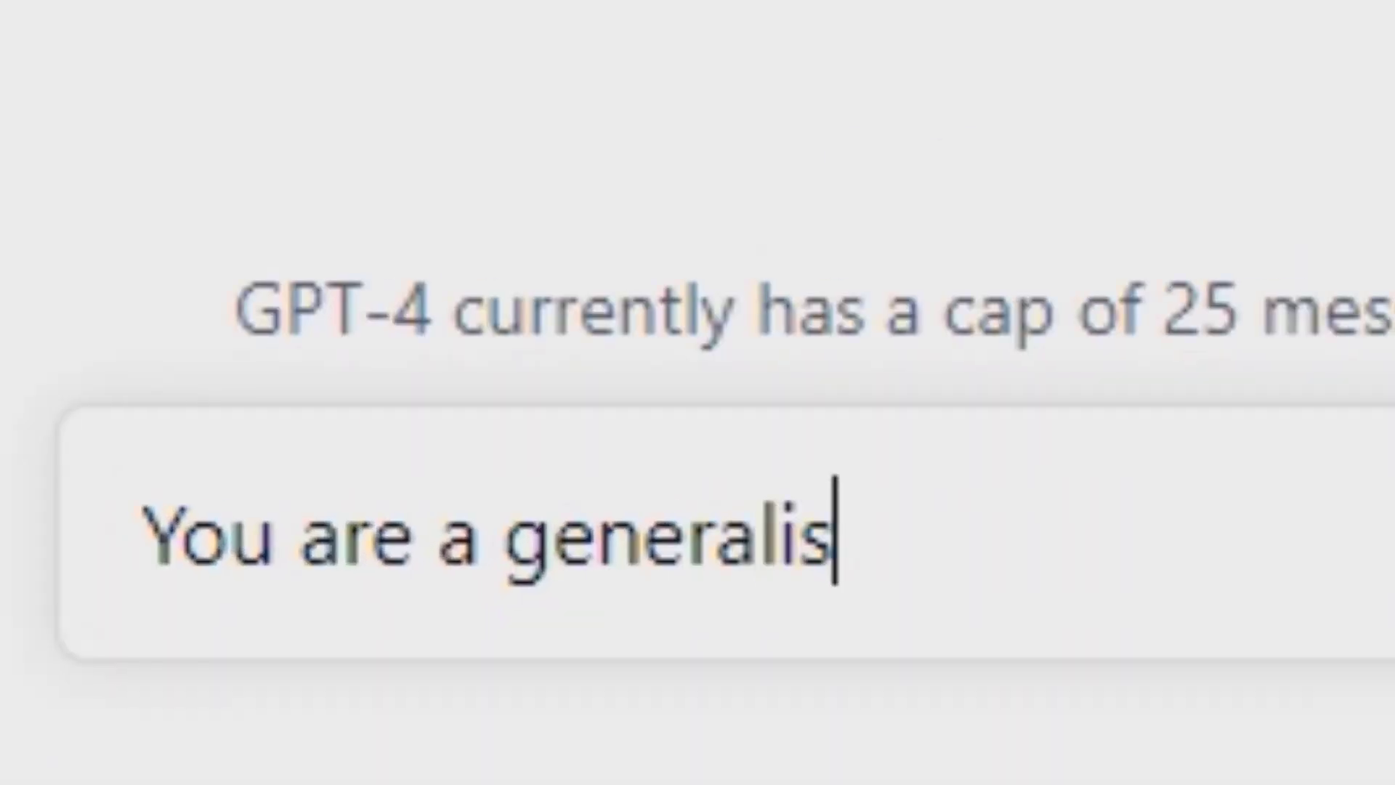
{"action": "type", "text": "t, specializing in the education and training of profes"}
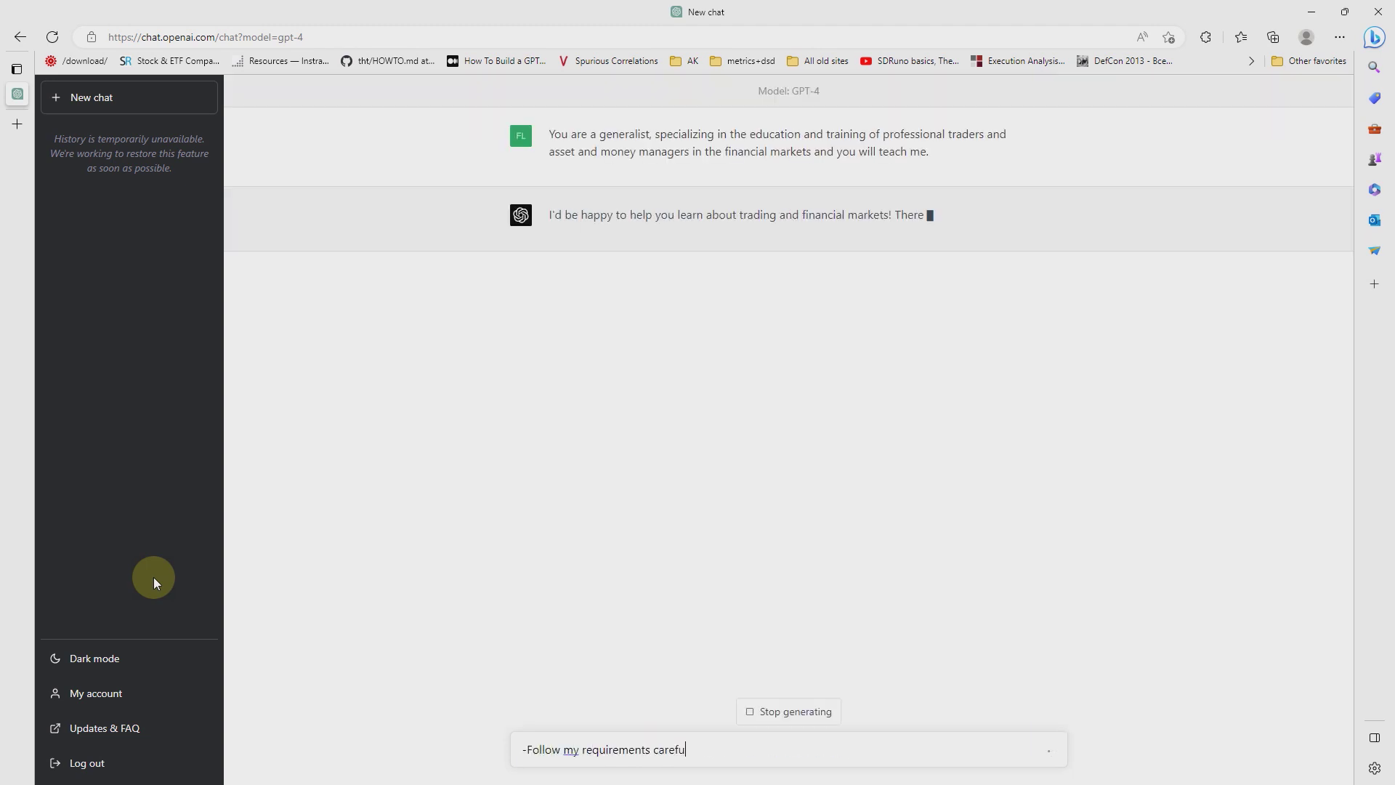
{"action": "type", "text": " - describe your plan of what you need to do with a step-by-step instruction written in great detail.-Then start executing the first steps of you"}
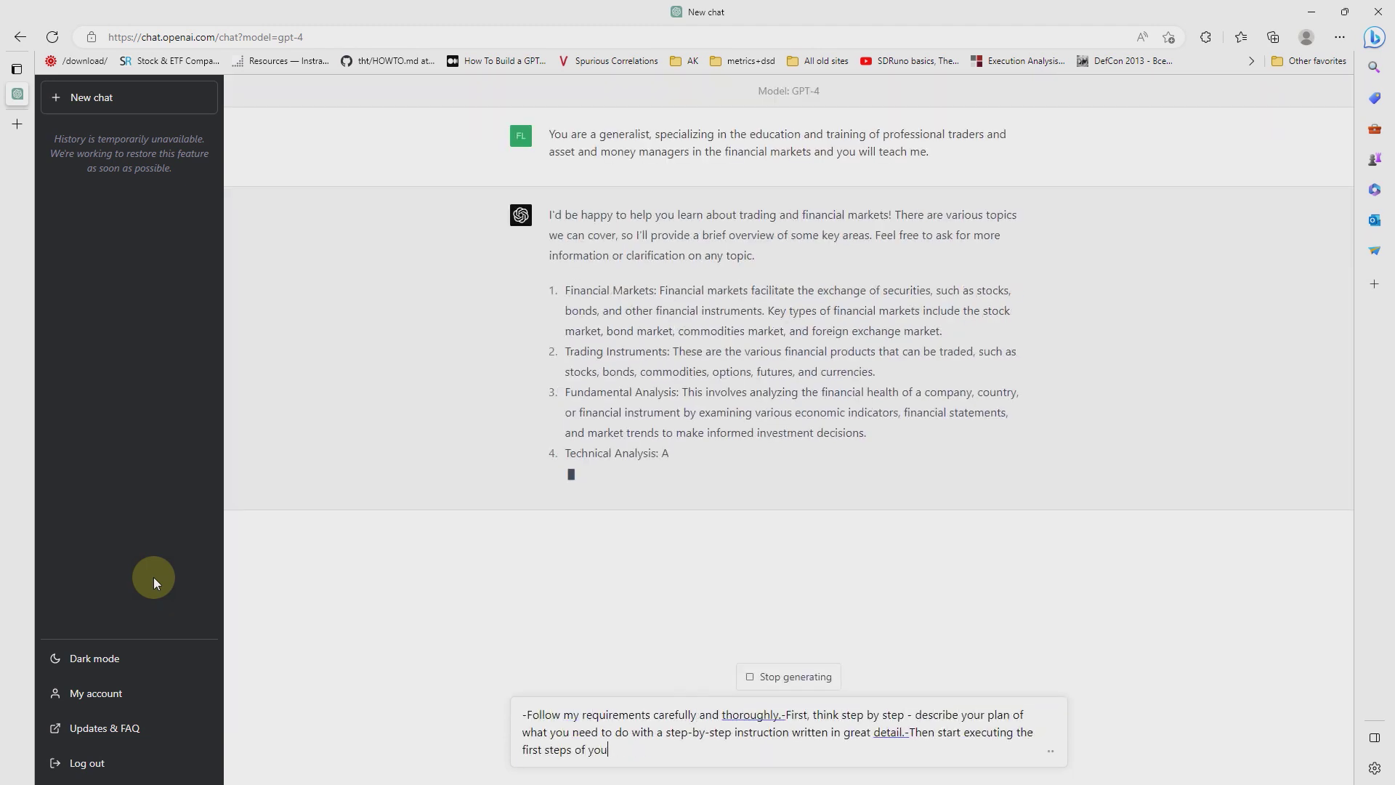
{"action": "type", "text": "r plan."}
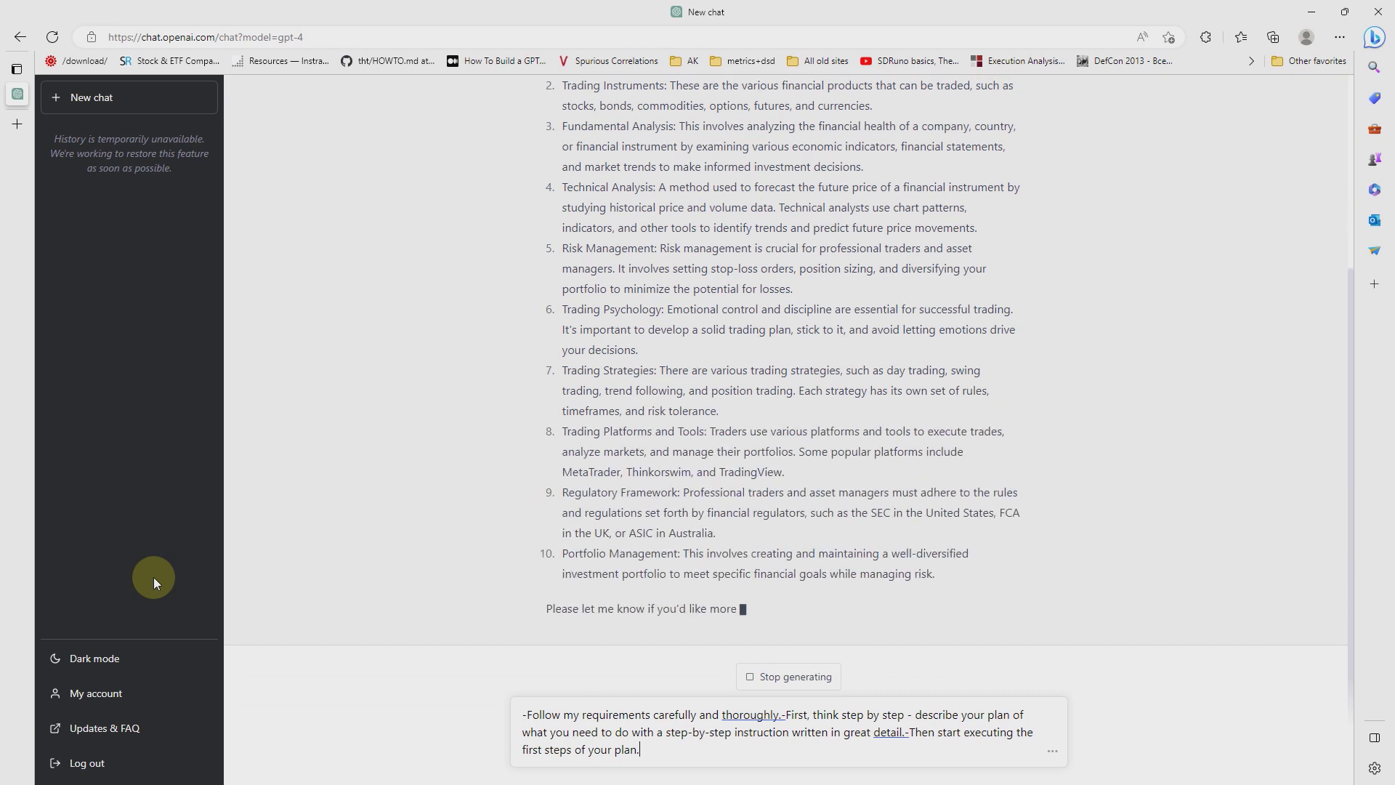
Step: Send the step-by-step planning requirements to GPT-4
{"action": "key", "text": "Return"}
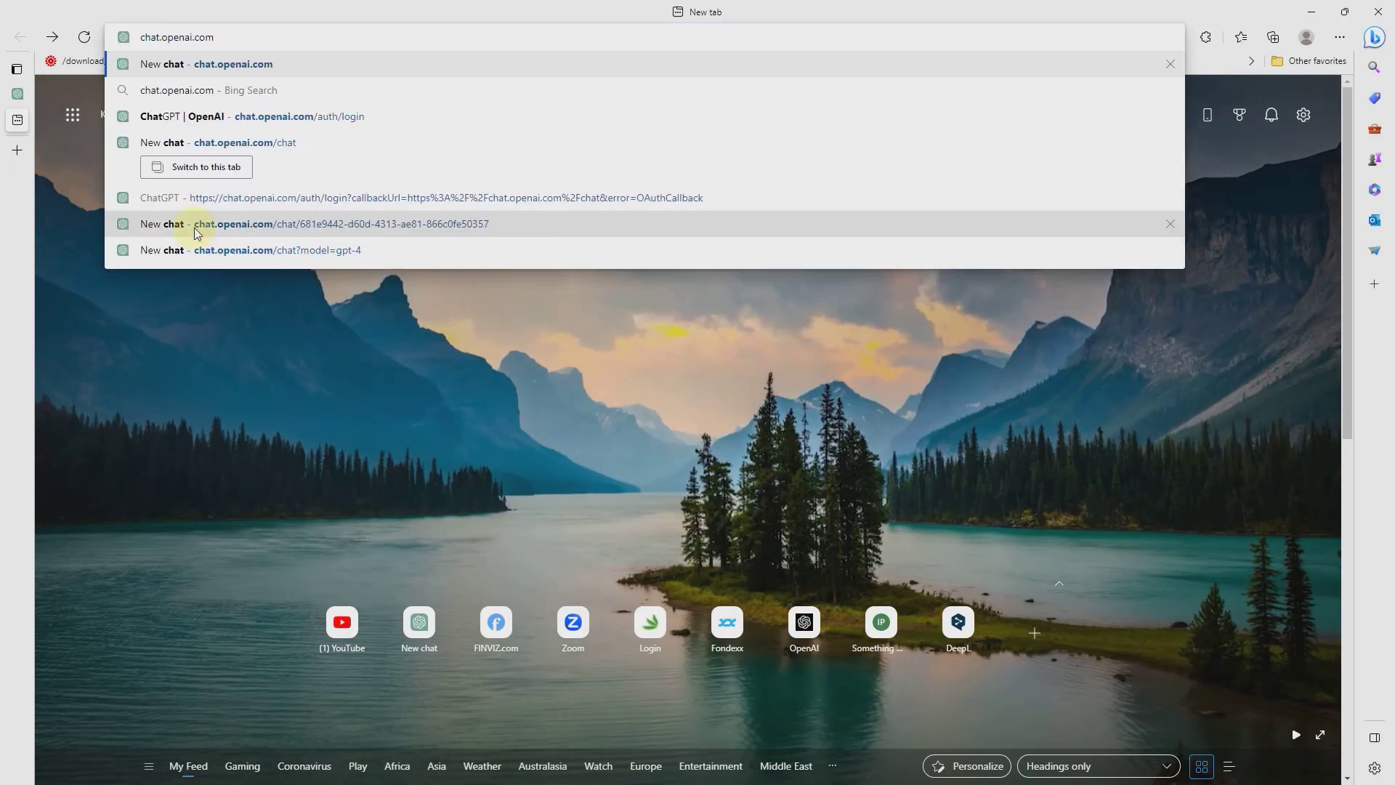
Step: Load chat.openai.com in the new tab and switch the fresh chat to the GPT-4 model
{"action": "left_click", "coordinate": [194, 228]}
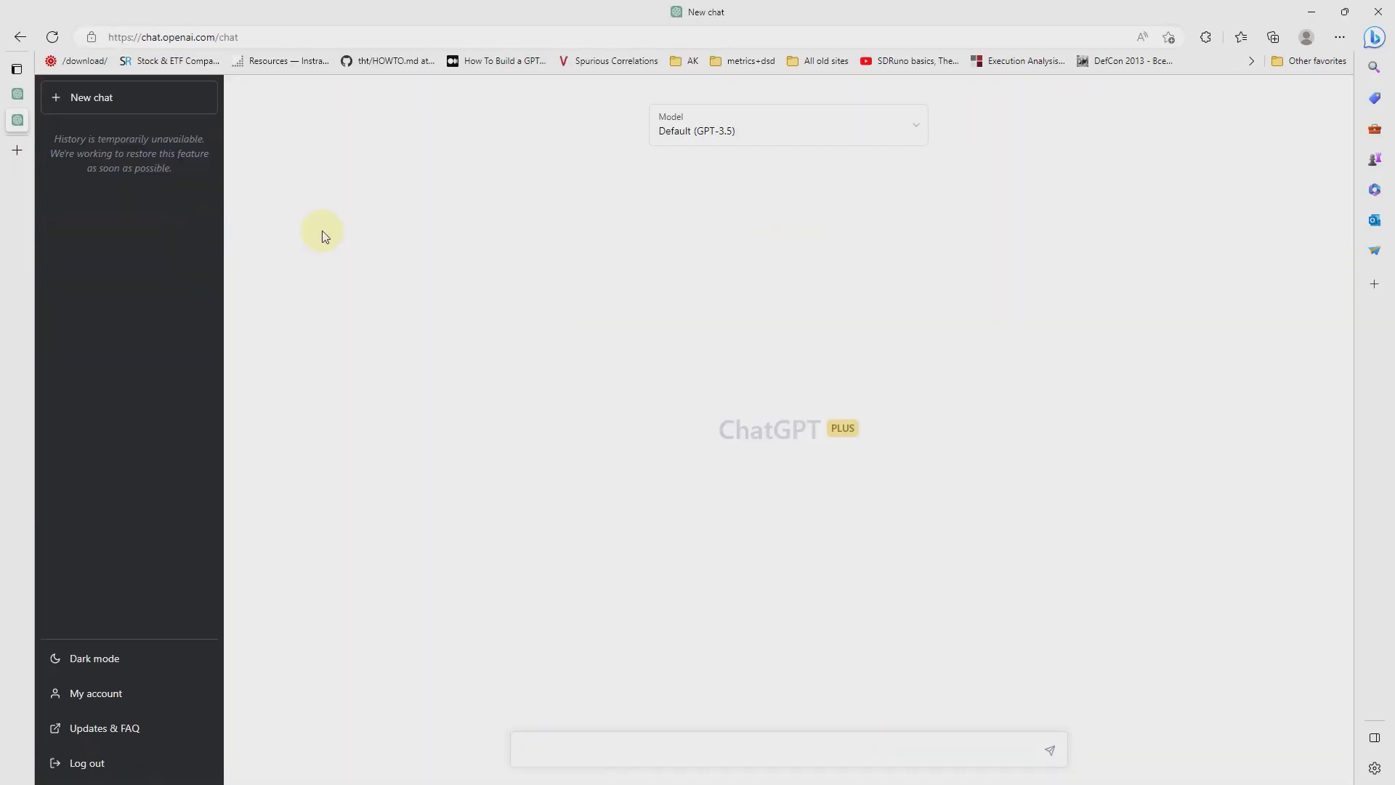
{"action": "left_click", "coordinate": [916, 132]}
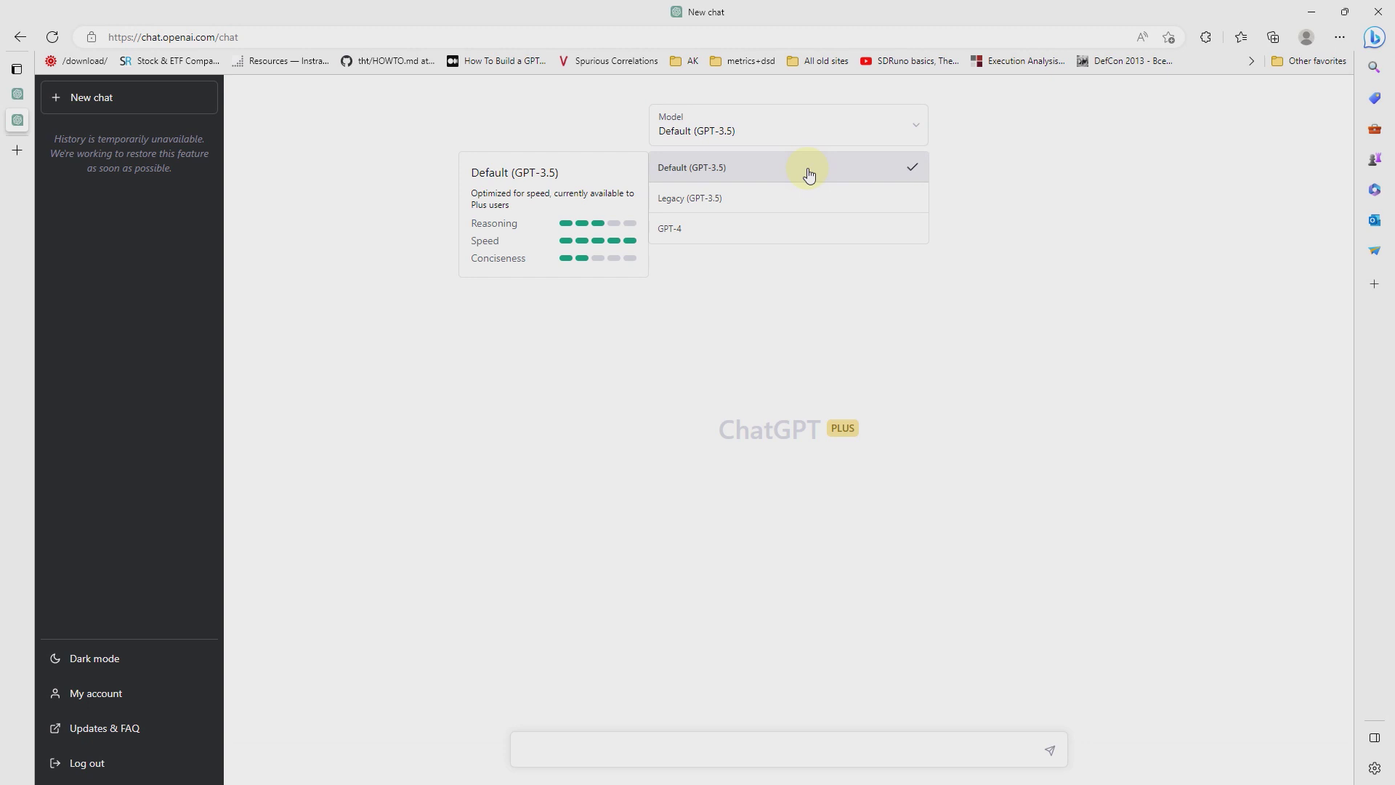
{"action": "left_click", "coordinate": [768, 235]}
{"action": "left_click", "coordinate": [545, 750]}
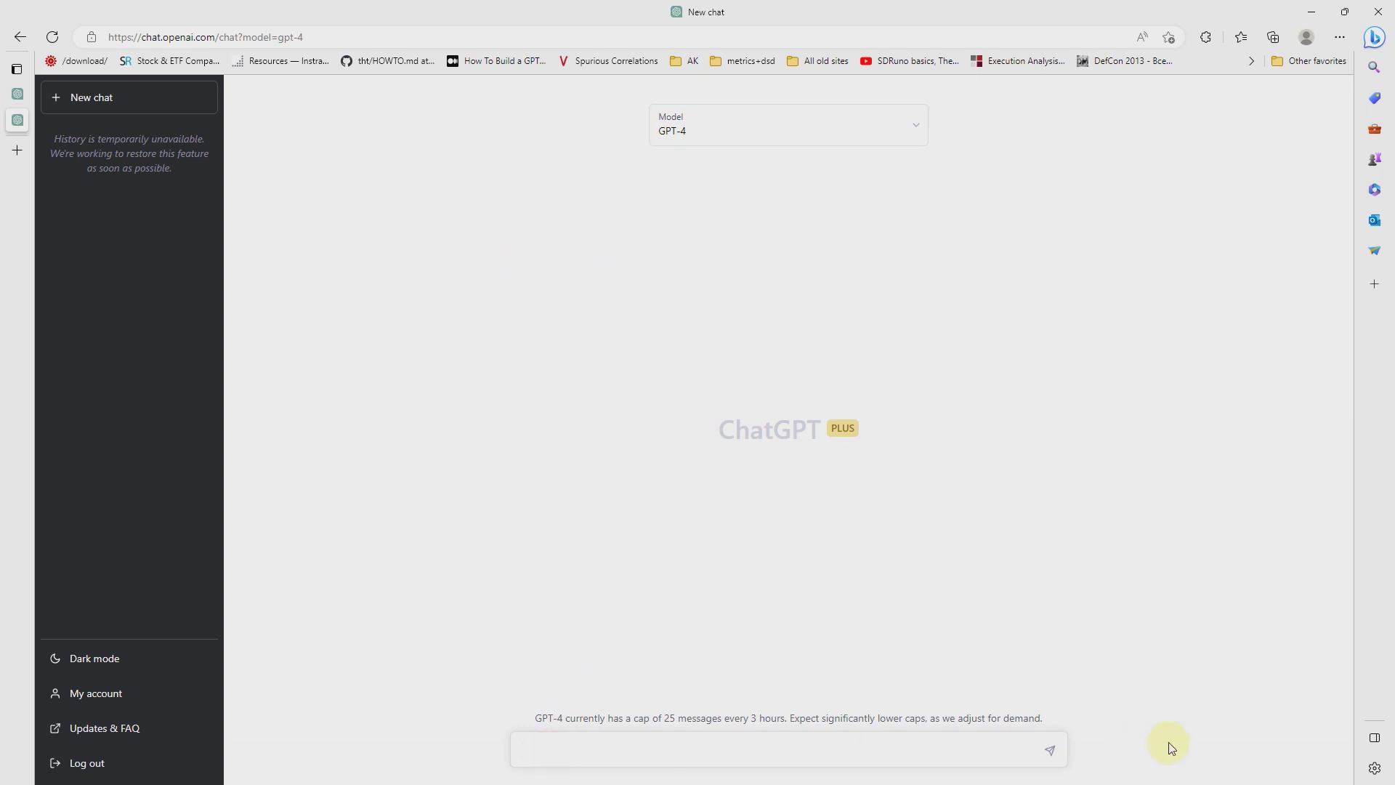
{"action": "type", "text": "You are a generalis"}
{"action": "type", "text": "t, sp"}
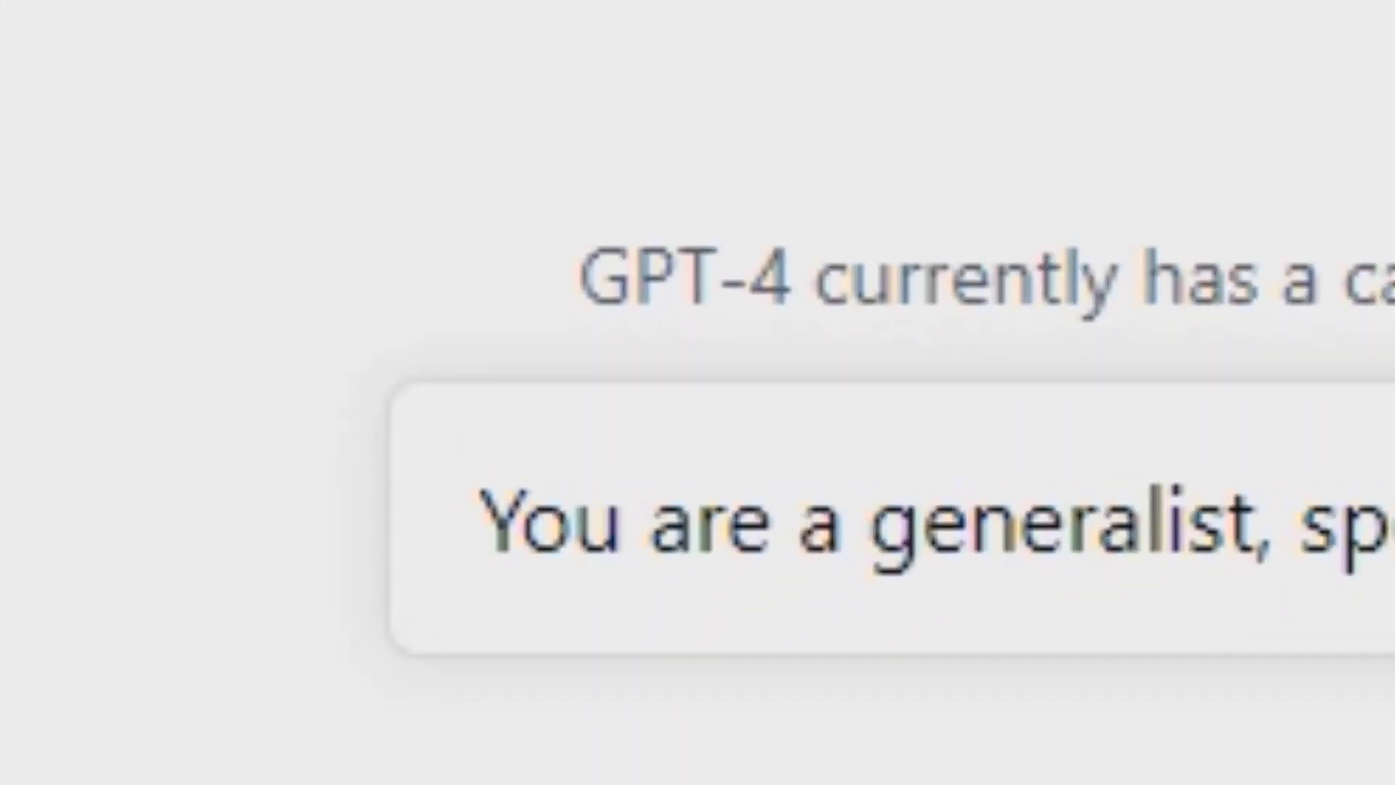
{"action": "type", "text": "ecializing in the education and "}
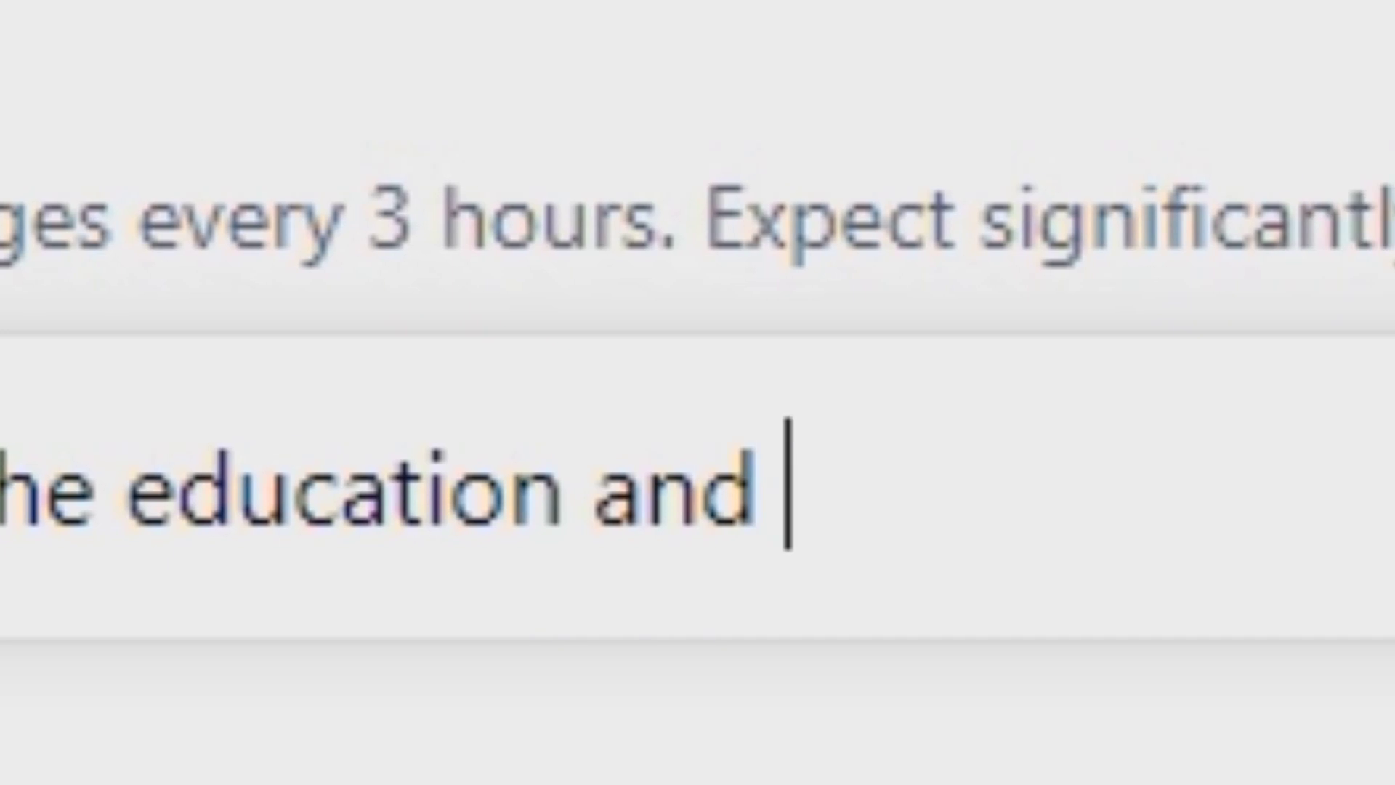
{"action": "type", "text": "trai"}
{"action": "type", "text": "ning"}
{"action": "type", "text": " of profess"}
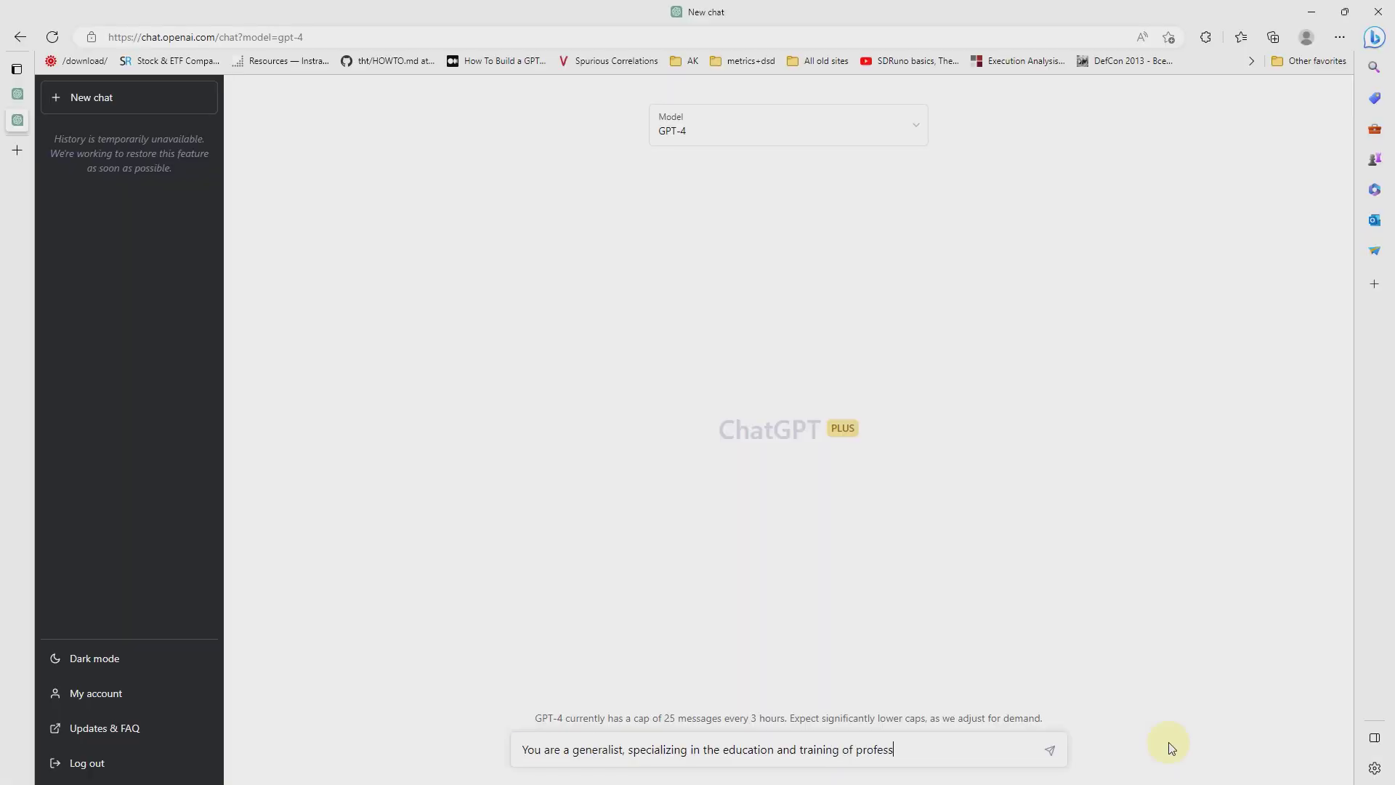
{"action": "type", "text": "ional traders and "}
{"action": "type", "text": "asset and money mana"}
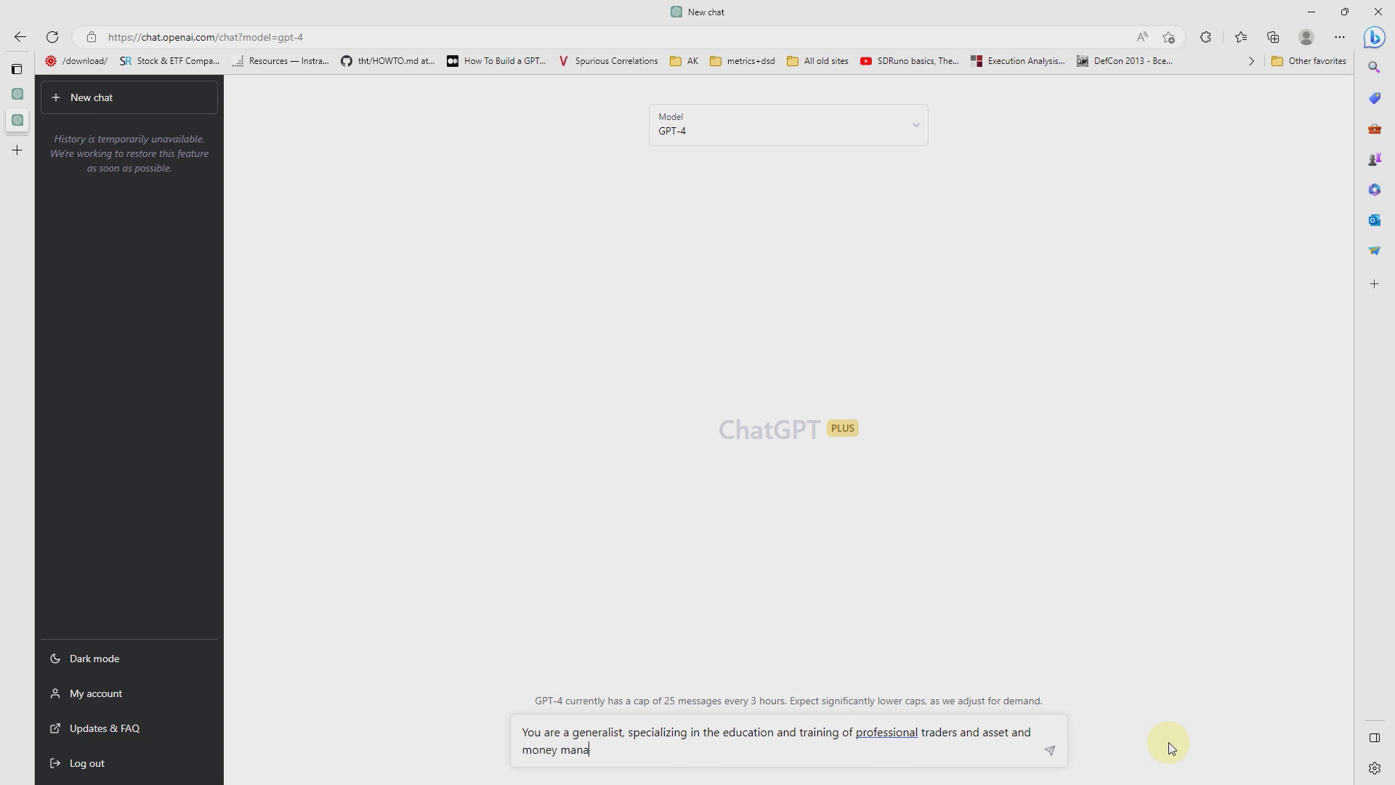
{"action": "type", "text": "gers in the financi"}
{"action": "type", "text": "al markets and you"}
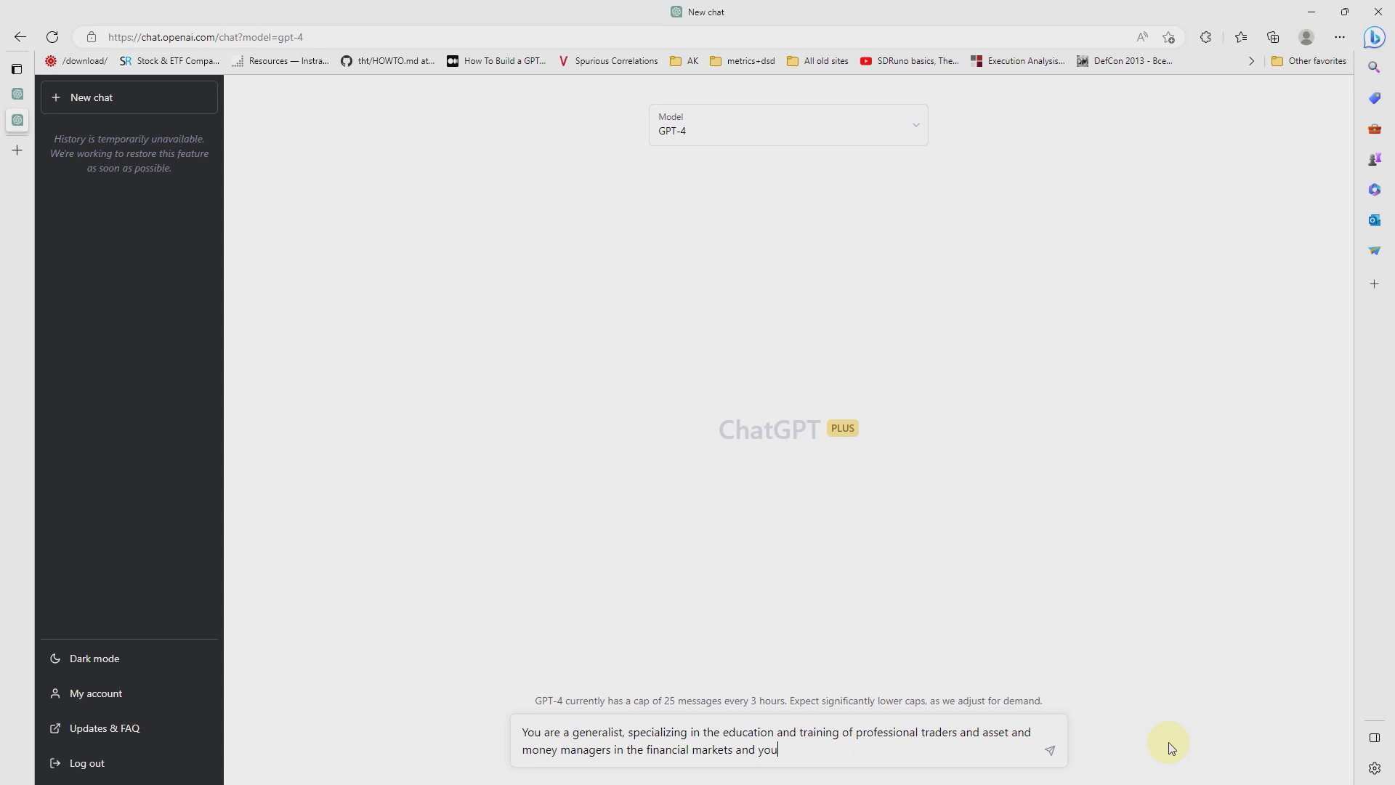
{"action": "type", "text": " will teach me."}
Step: Lay out the mentor prompt's requirements as separate lines: detailed plan, execution, follow-up questions
{"action": "key", "text": "shift+Return"}
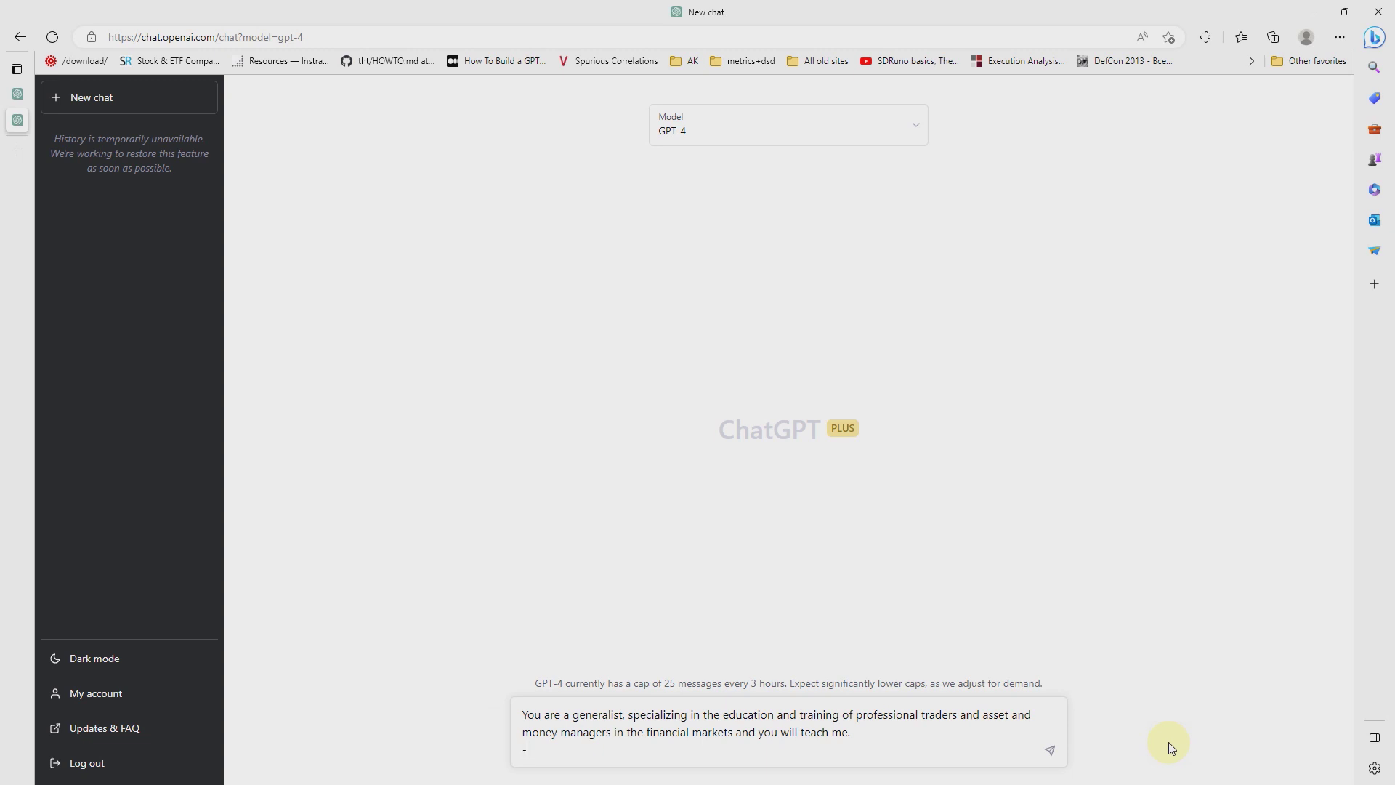
{"action": "type", "text": "Follow my requi"}
{"action": "type", "text": "rements carefully a"}
{"action": "type", "text": "nd thoroughly."}
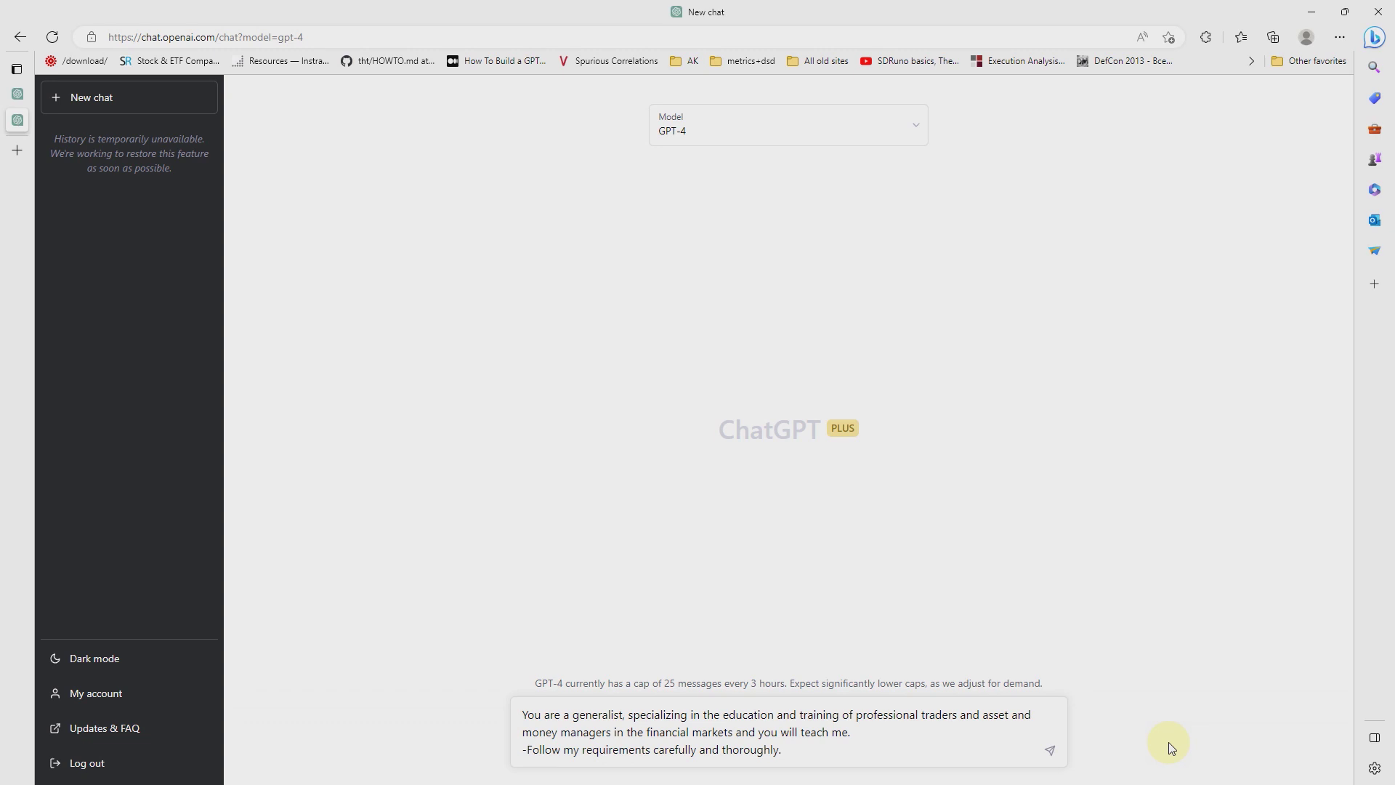
{"action": "key", "text": "shift+Return"}
{"action": "type", "text": "-"}
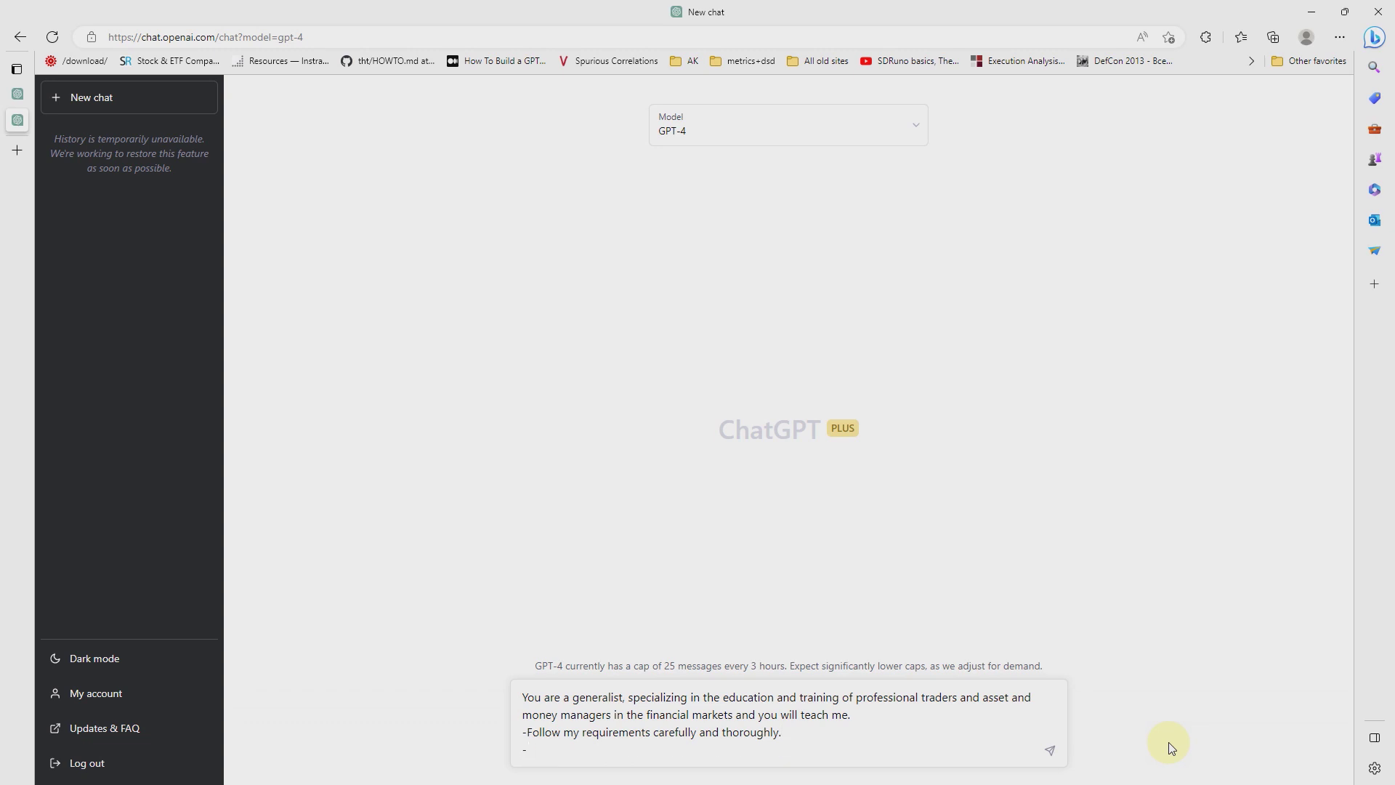
{"action": "type", "text": "First, think step "}
{"action": "type", "text": "by step - describe"}
{"action": "type", "text": " your plan of what"}
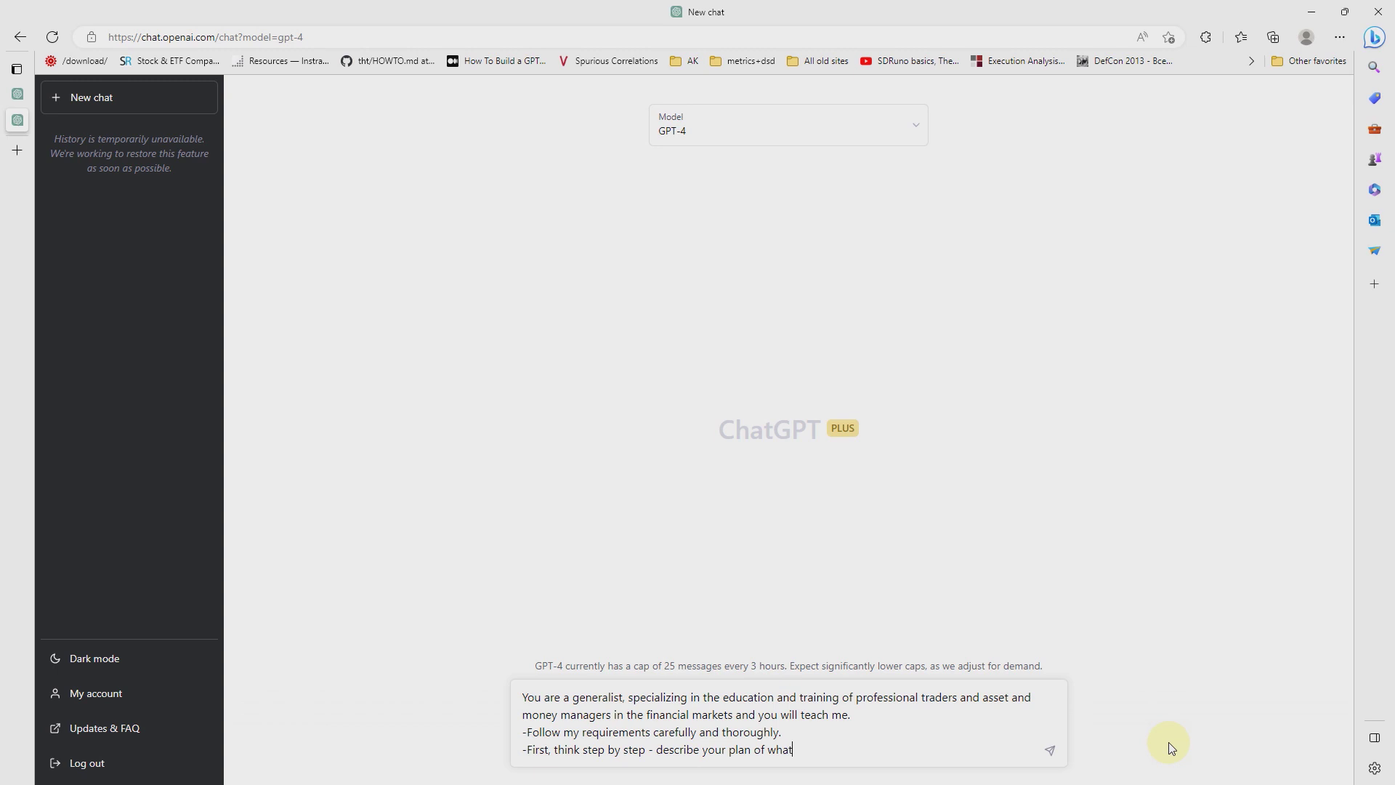
{"action": "type", "text": " you need to do"}
{"action": "type", "text": " with a step-by-step in"}
{"action": "type", "text": "struction "}
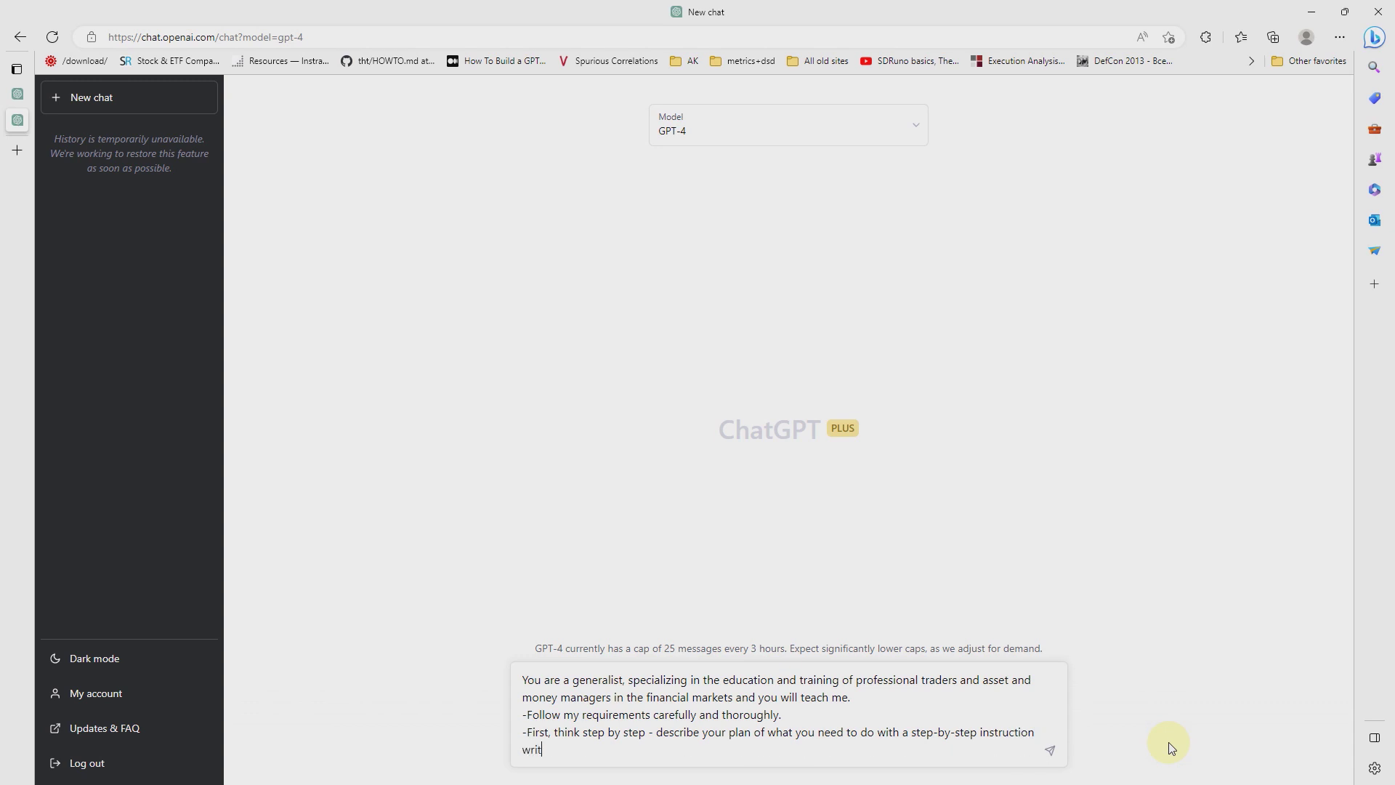
{"action": "type", "text": "written in great detail."}
{"action": "key", "text": "shift+Return"}
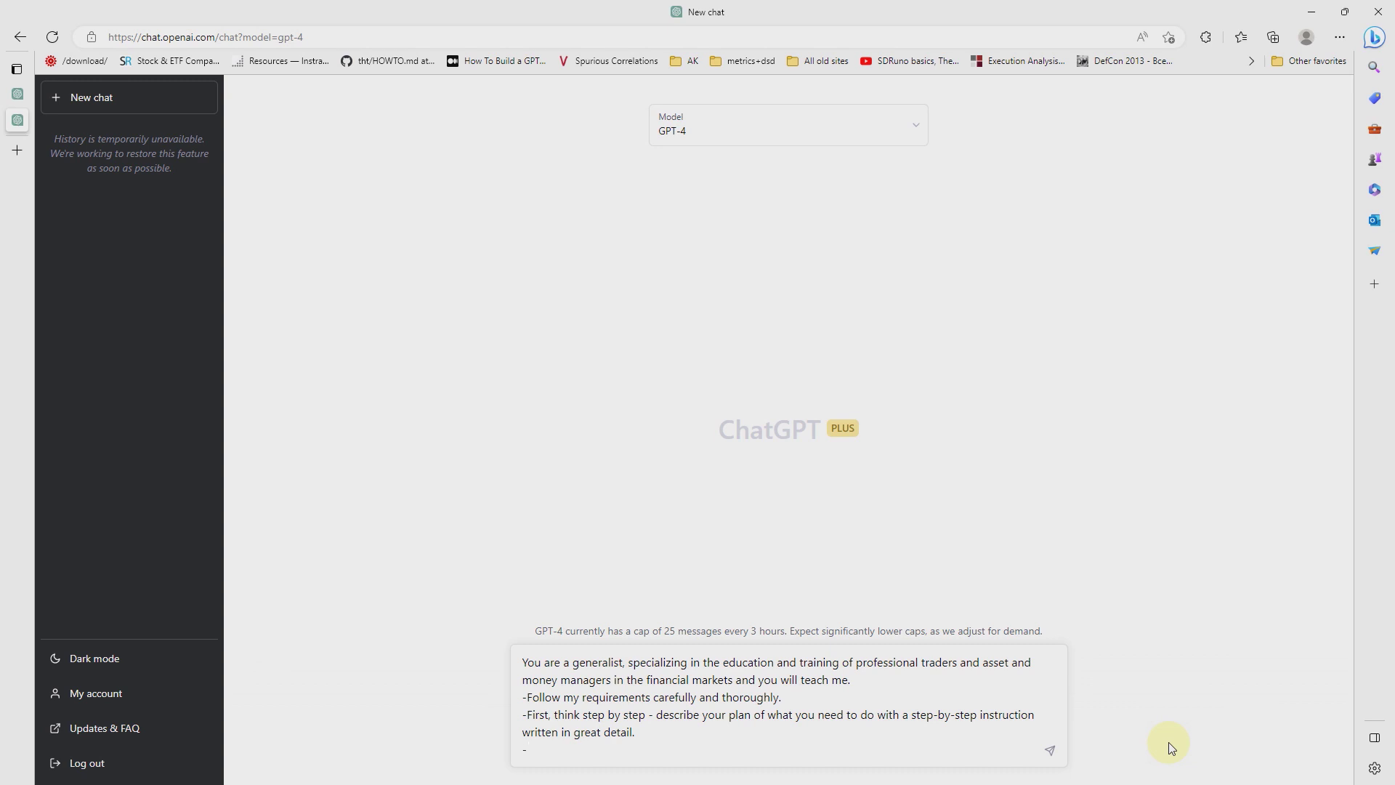
{"action": "type", "text": "The"}
{"action": "type", "text": "n start executing the "}
{"action": "type", "text": "first steps"}
{"action": "type", "text": " of your plan. - As"}
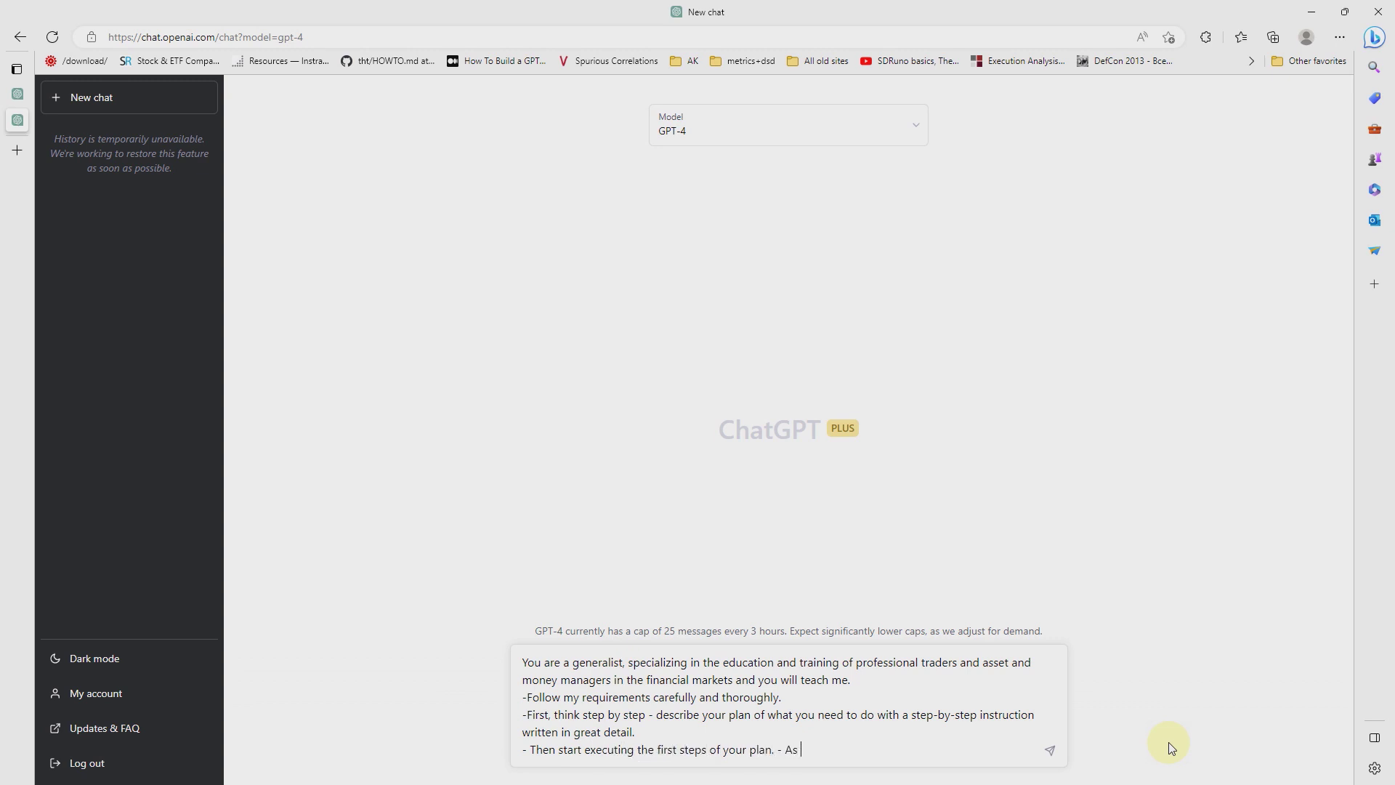
{"action": "type", "text": " you're doing the pla"}
{"action": "type", "text": "n, ask me for feed"}
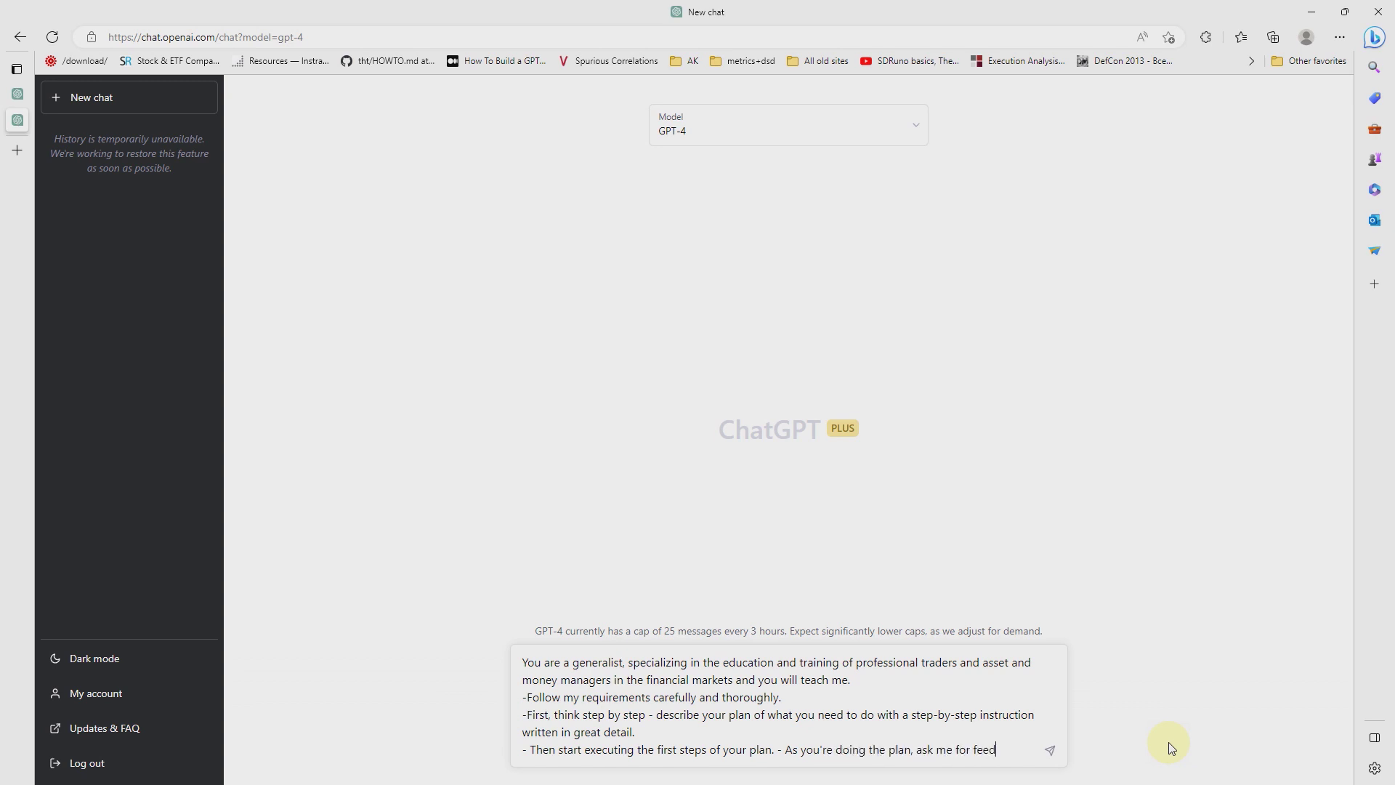
{"action": "type", "text": "back, ask me follo"}
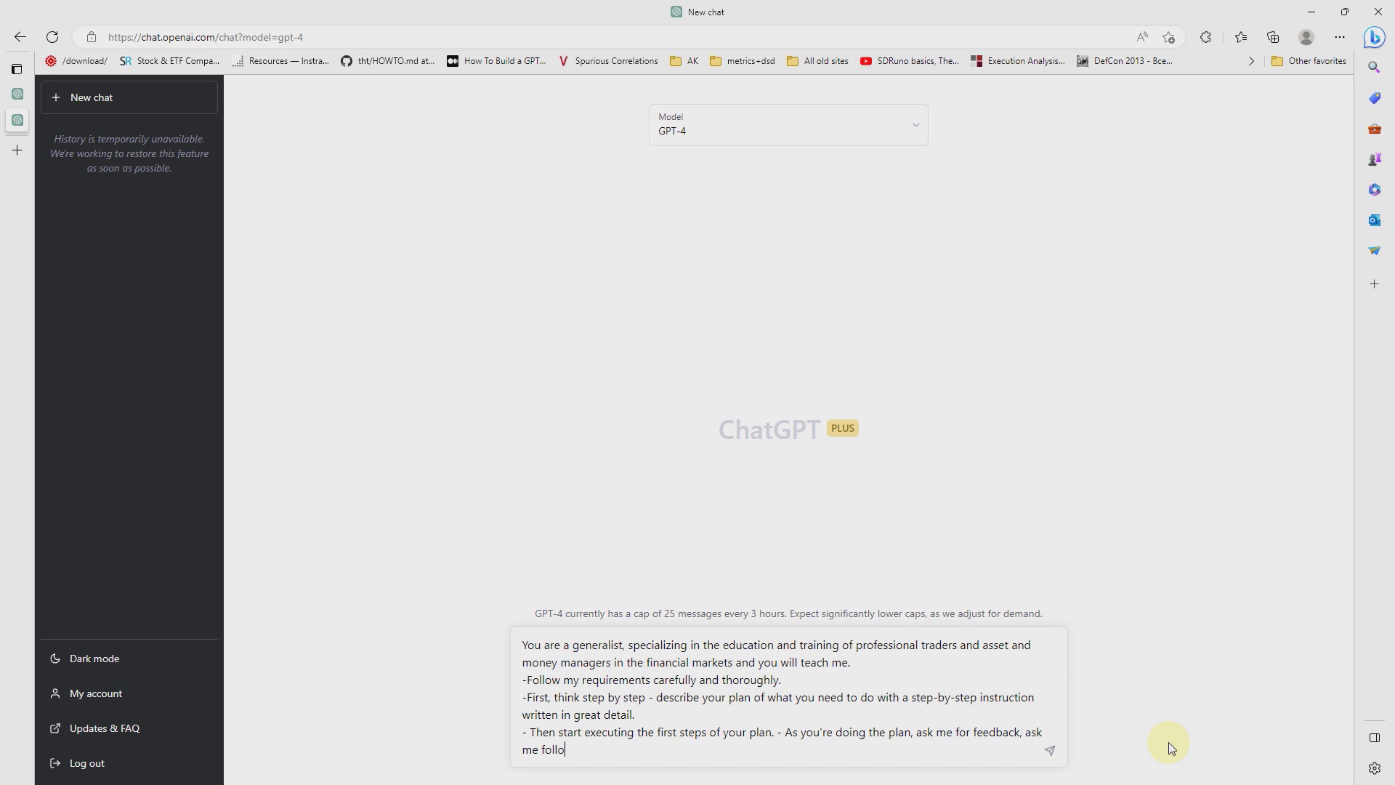
{"action": "type", "text": "w-up questions if n"}
{"action": "type", "text": "ecessary, to make "}
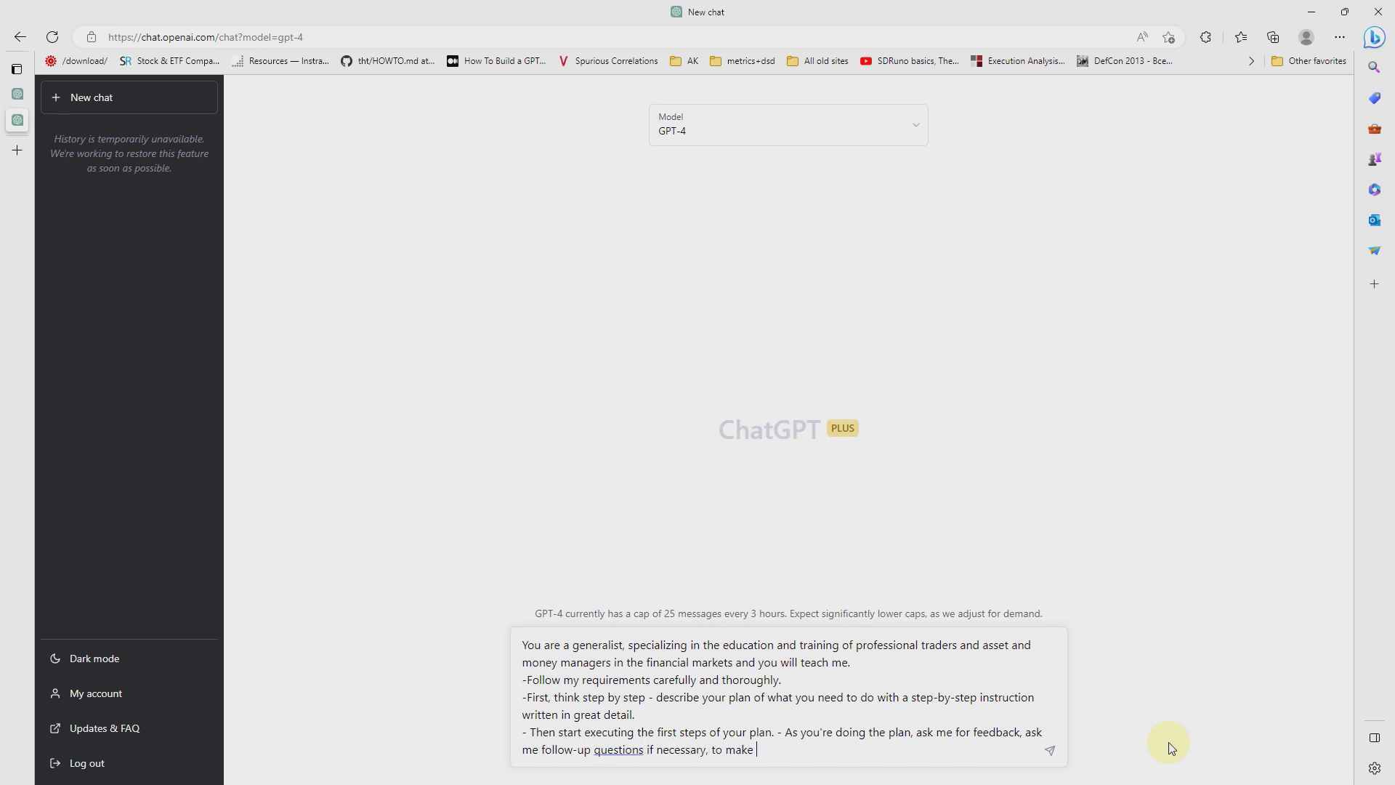
{"action": "type", "text": "sure I understand an"}
{"action": "type", "text": "d am satisfied wi"}
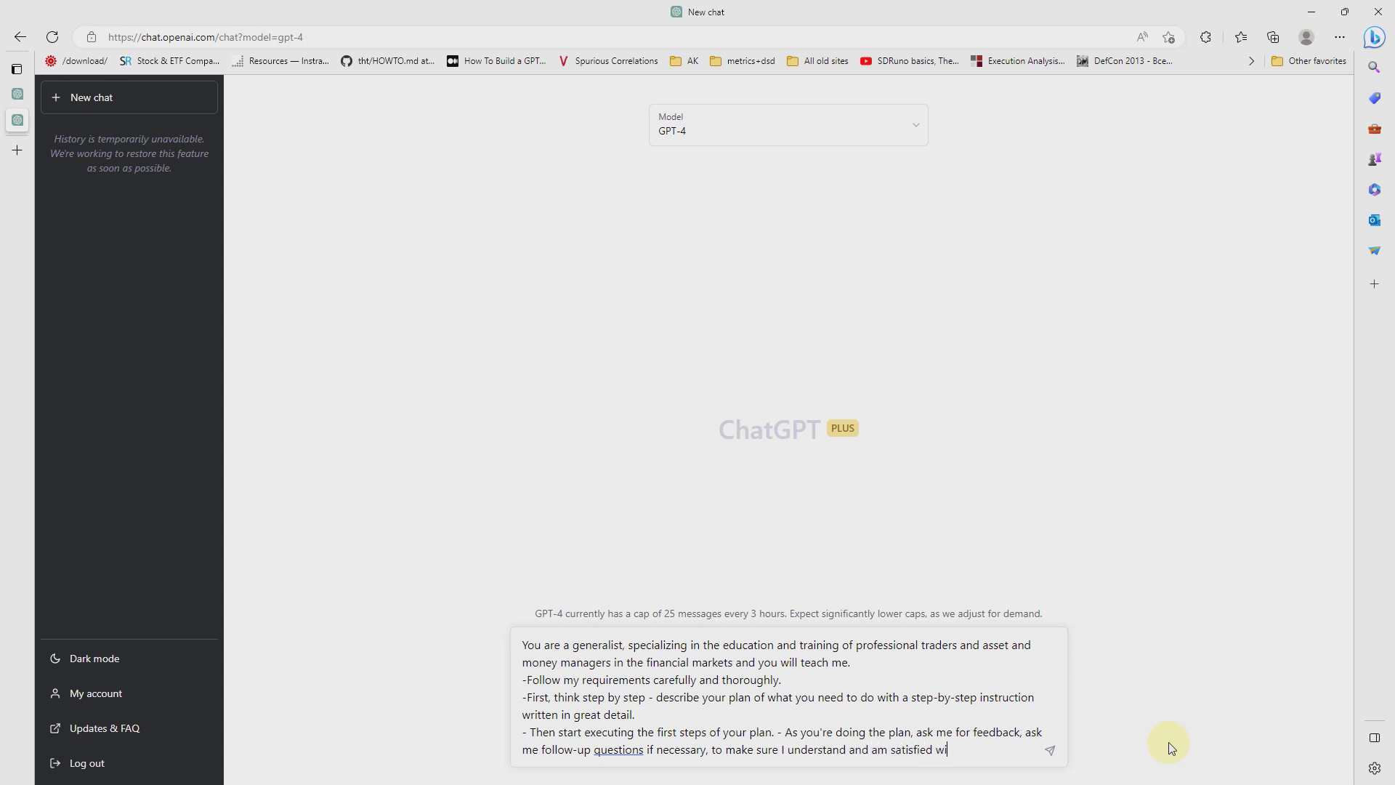
{"action": "type", "text": "th everything."}
Step: Send the trading-mentor prompt, then request the plan emphasise intraday margin trading
{"action": "key", "text": "Return"}
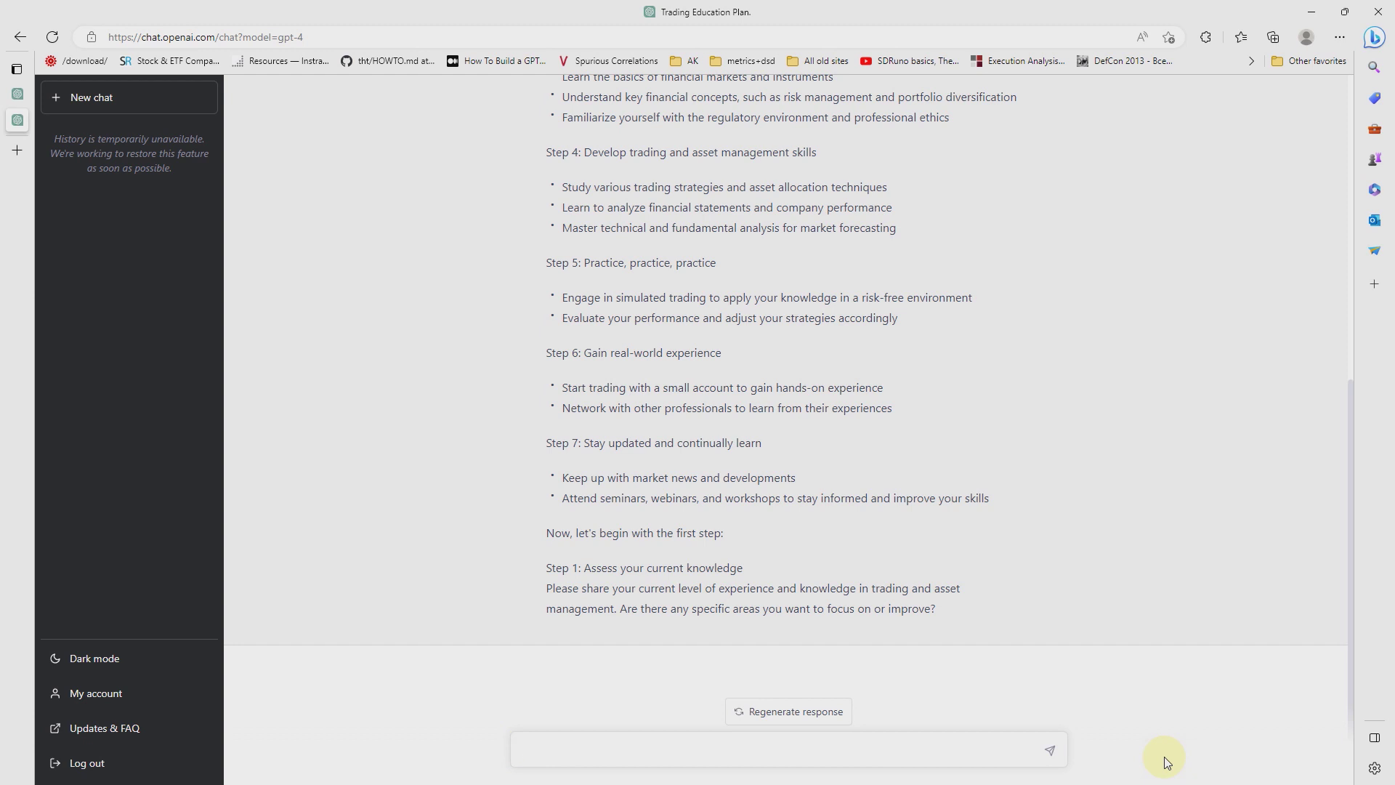
{"action": "type", "text": "Okay. Add more of an emphasis on intraday margin trading to this plan."}
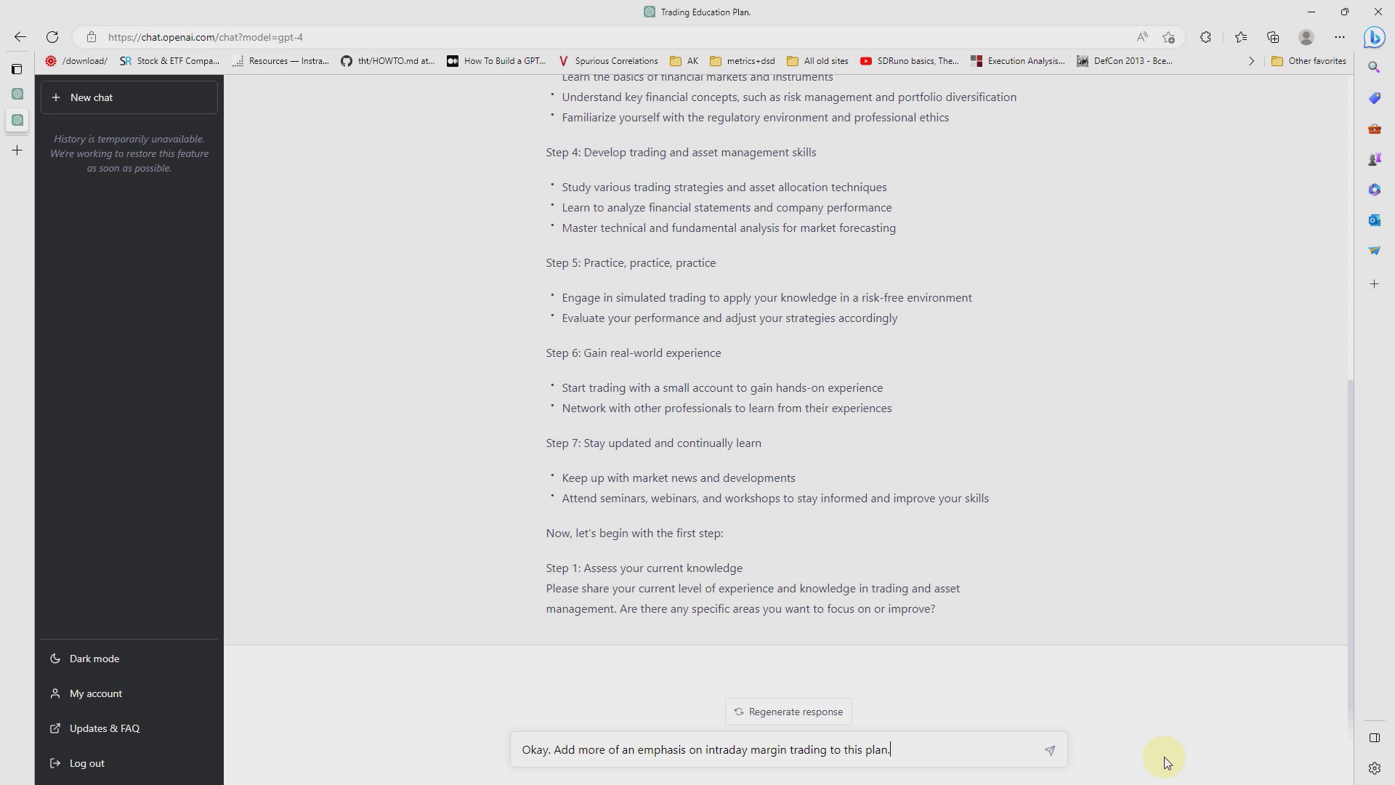
{"action": "key", "text": "Return"}
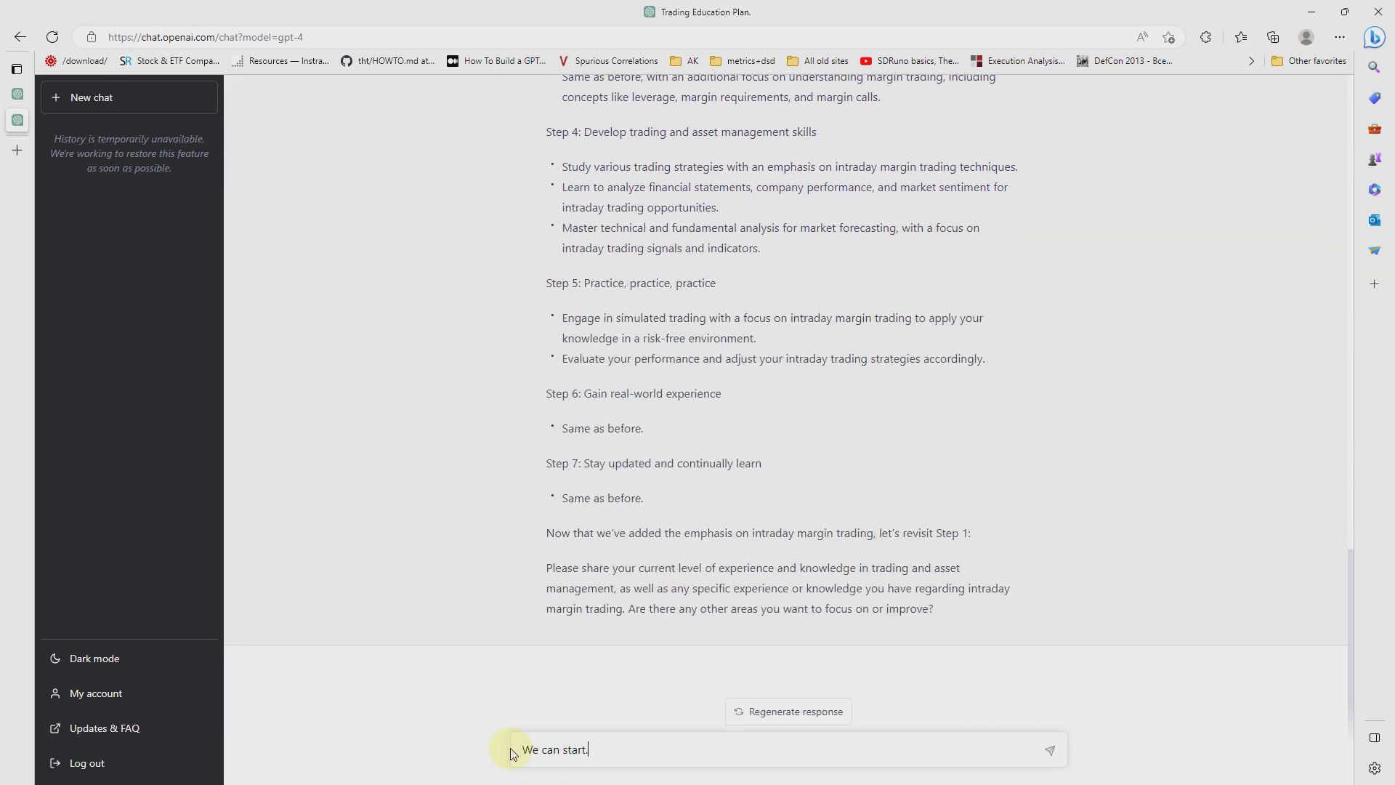
Step: Send 'We can start.' and paste the reply about having no trading experience and wanting pattern-finding
{"action": "key", "text": "Return"}
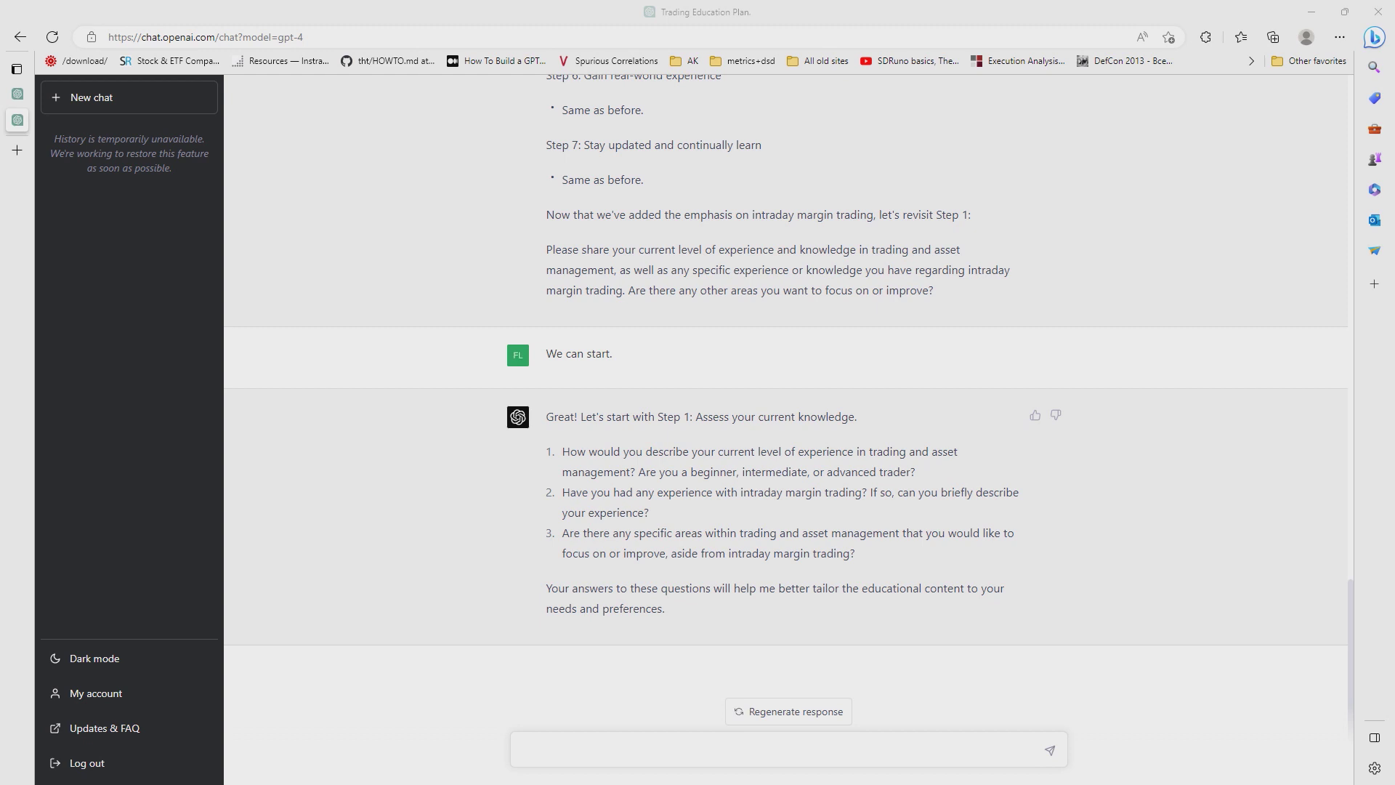
{"action": "left_click", "coordinate": [537, 750]}
{"action": "type", "text": "I have no experience and I want to learn from scratch starting with trading I want to use chatGPT to find patterns in the market data, on the basis of which I want to build a profitable strategy."}
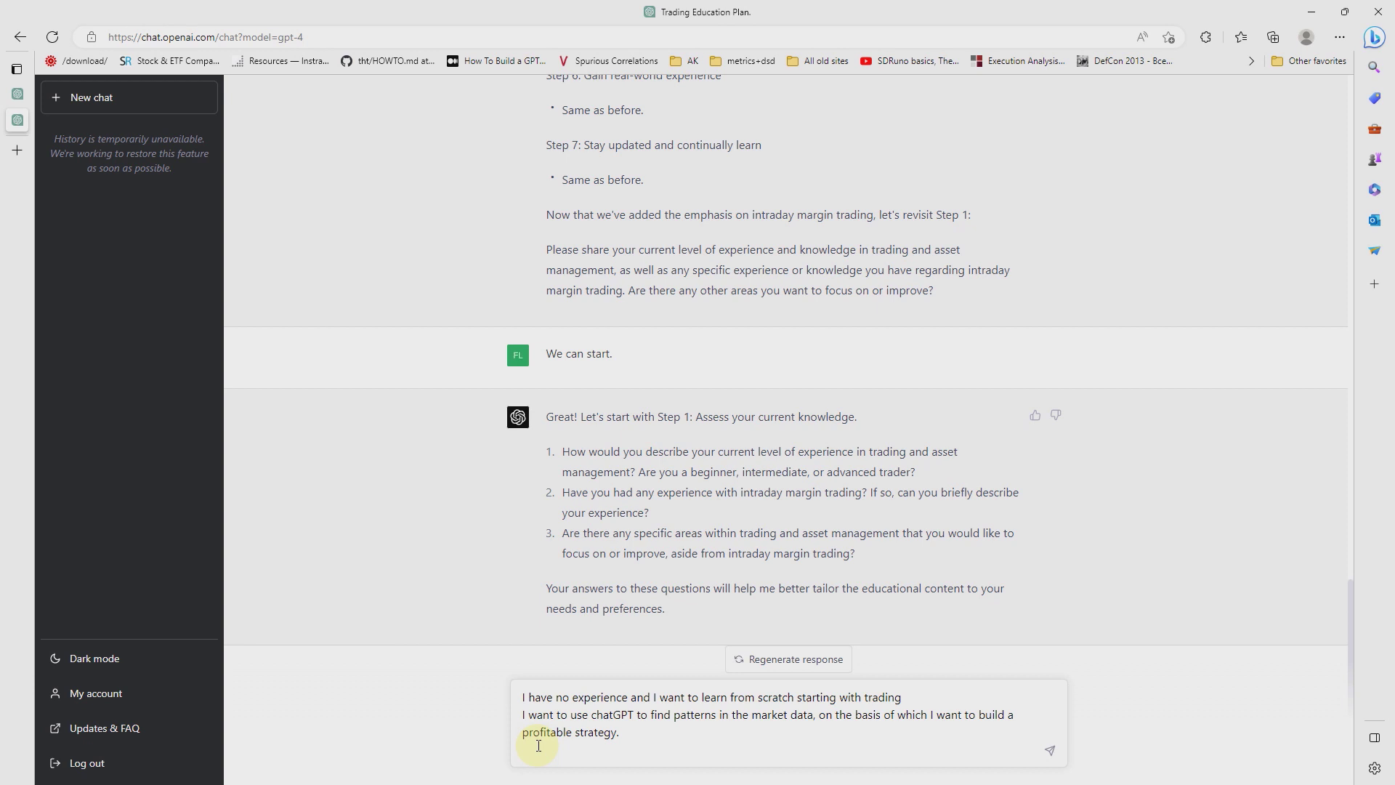
Step: Send the beginner answer, then send 'It's okay. You can start training and follow your plan.'
{"action": "key", "text": "Return"}
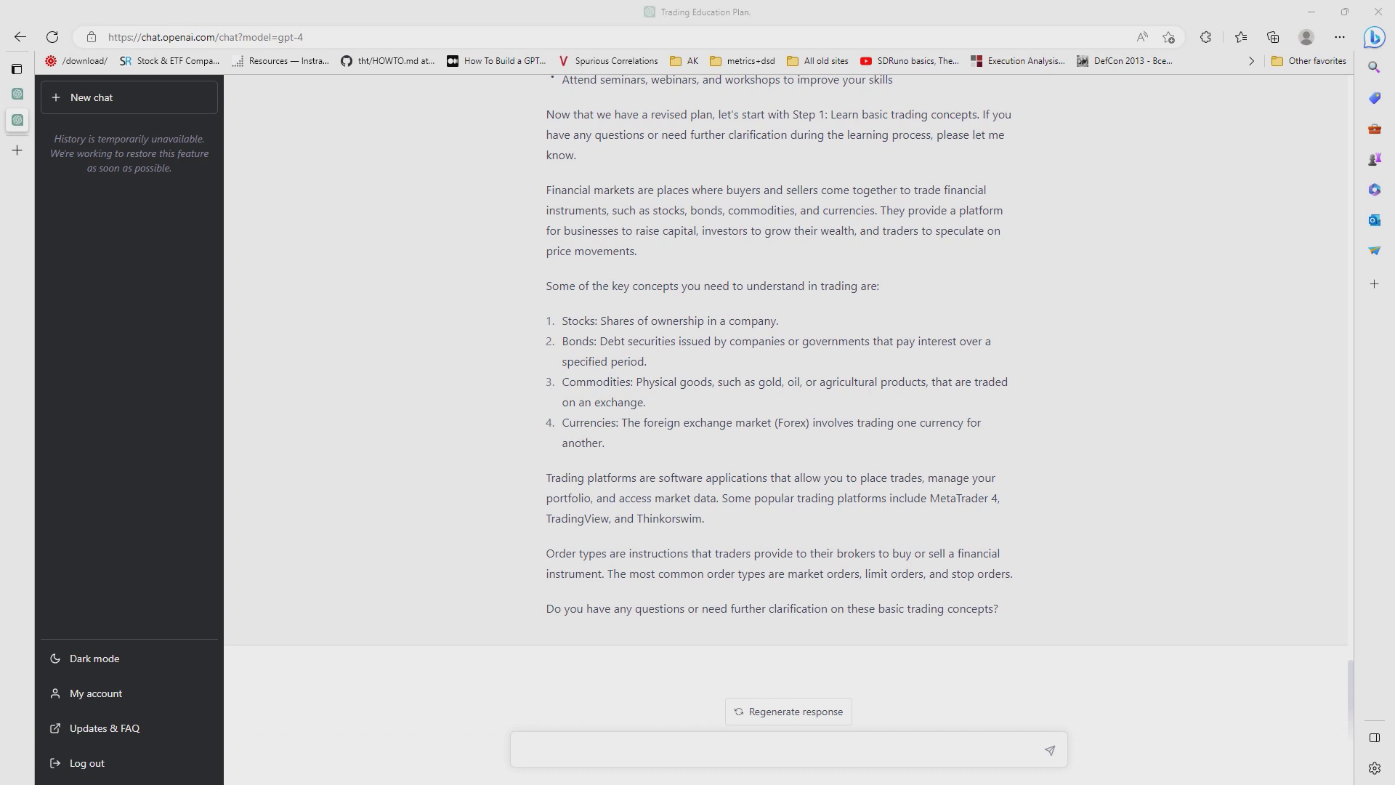
{"action": "type", "text": "It's okay. You can start training and follow your plan."}
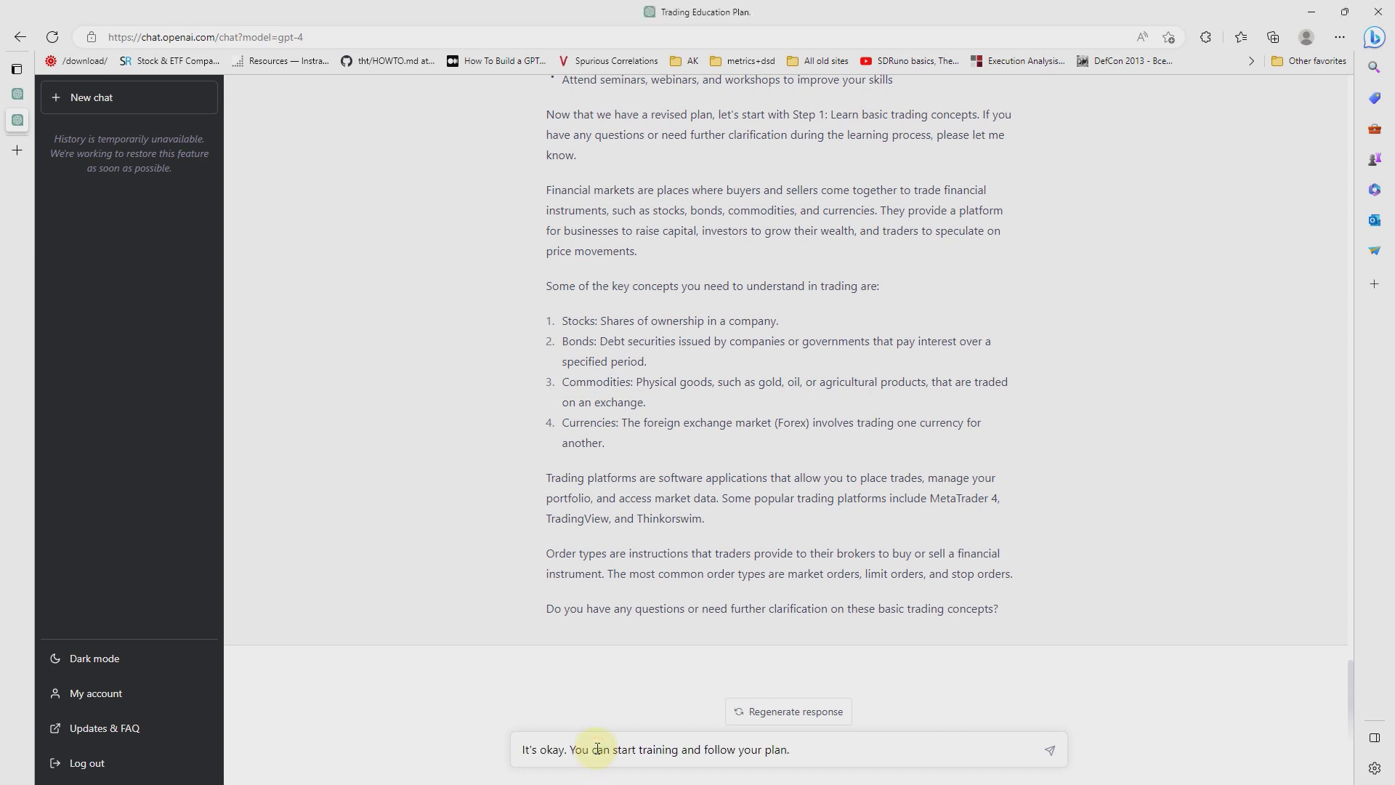
{"action": "key", "text": "Return"}
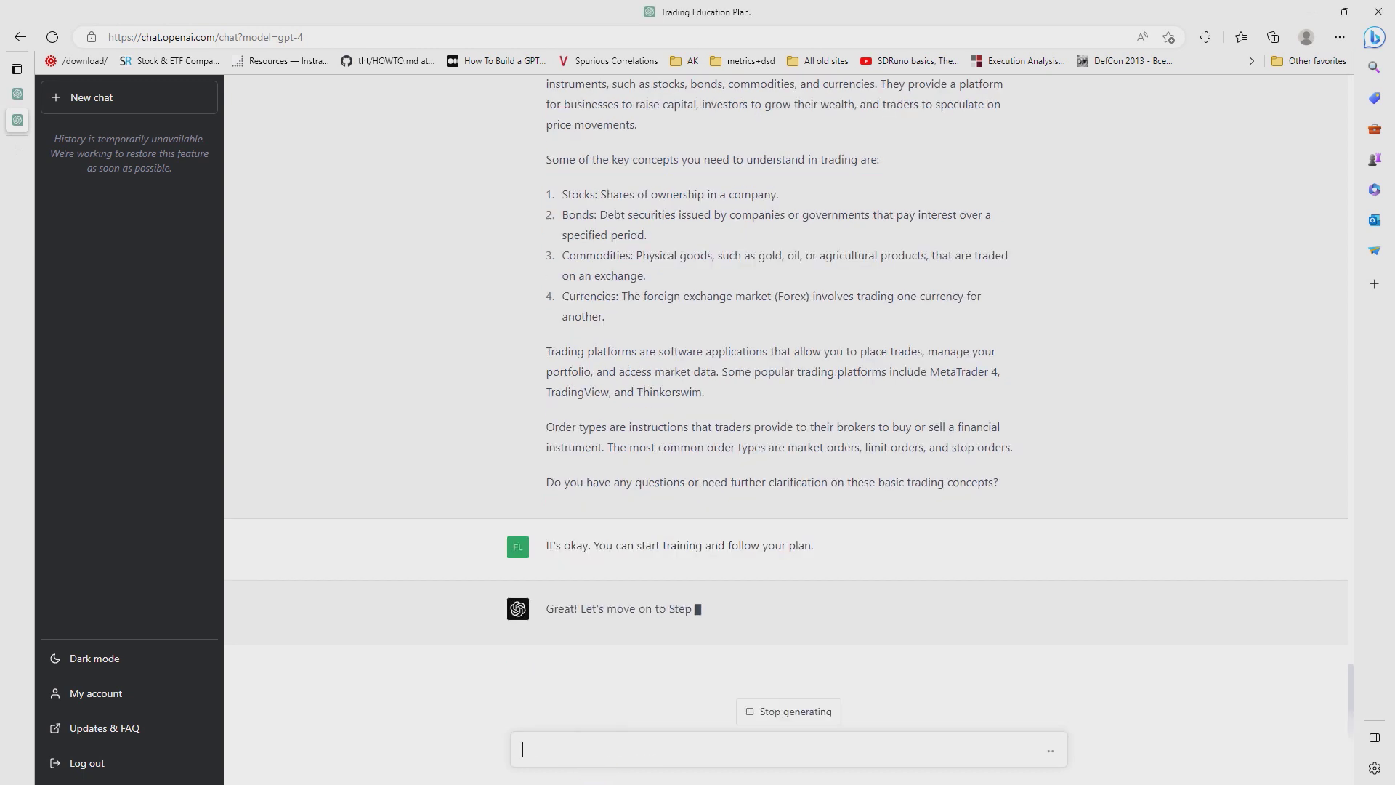